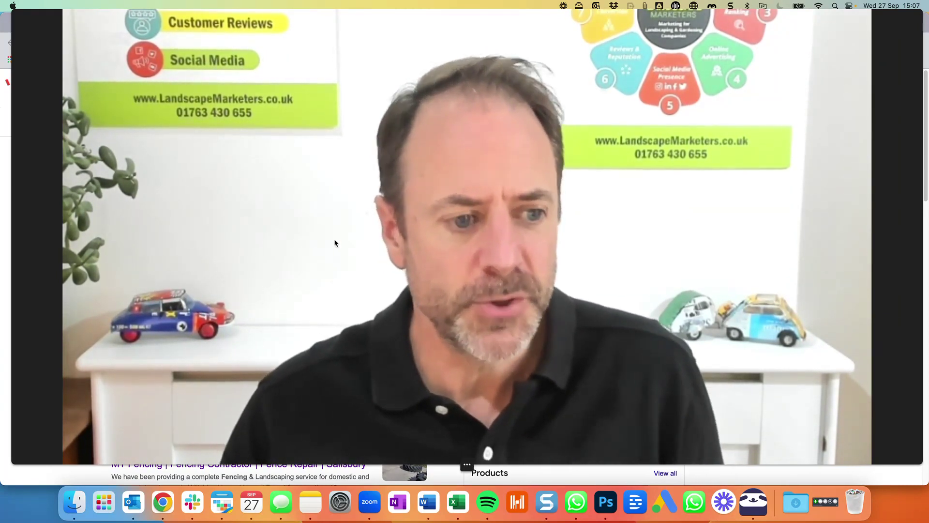
pyautogui.moveTo(477, 442)
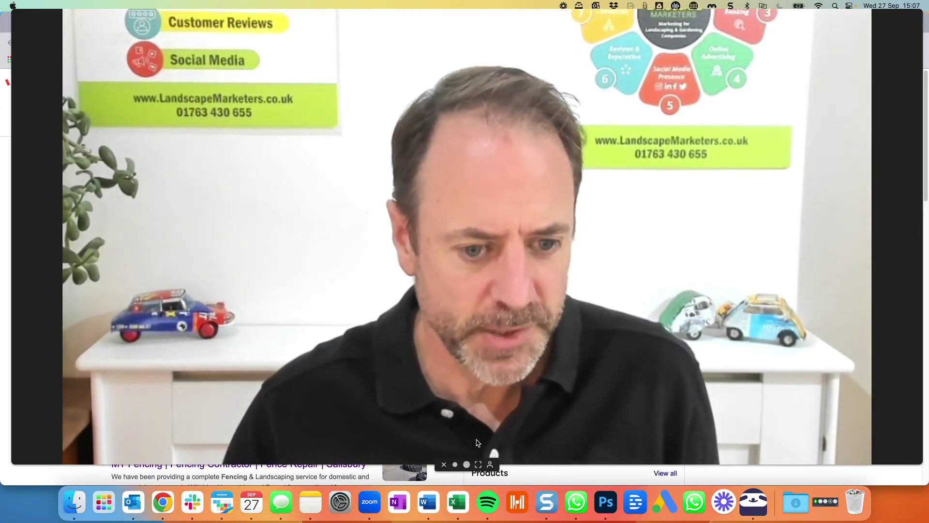
pyautogui.click(455, 464)
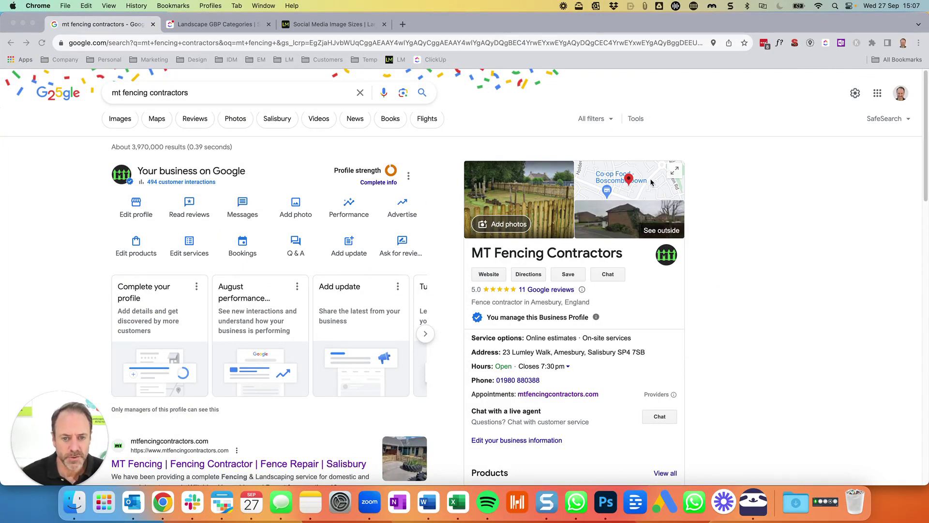
# Look through the MT Fencing Contractors business listing, including its products, reviews, description, updates and social profiles
pyautogui.scroll(-3, 701, 296)
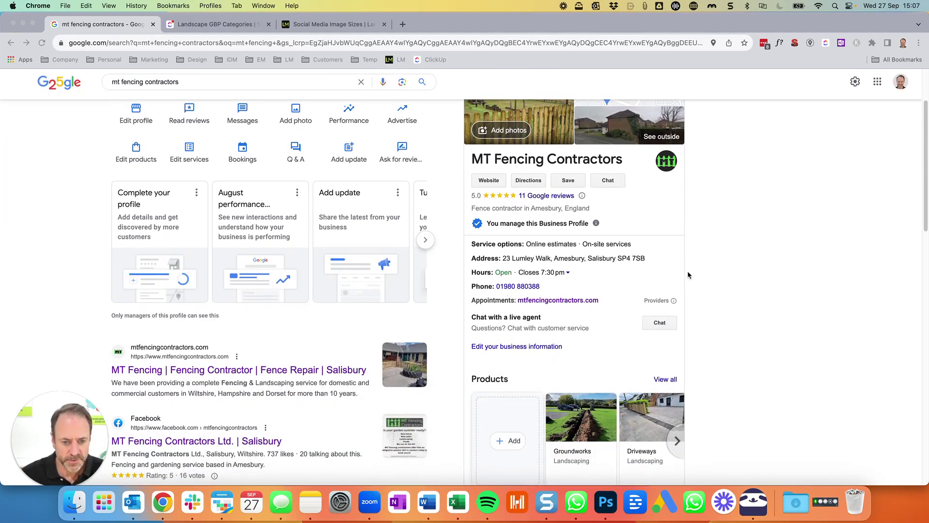
pyautogui.scroll(-7, 697, 273)
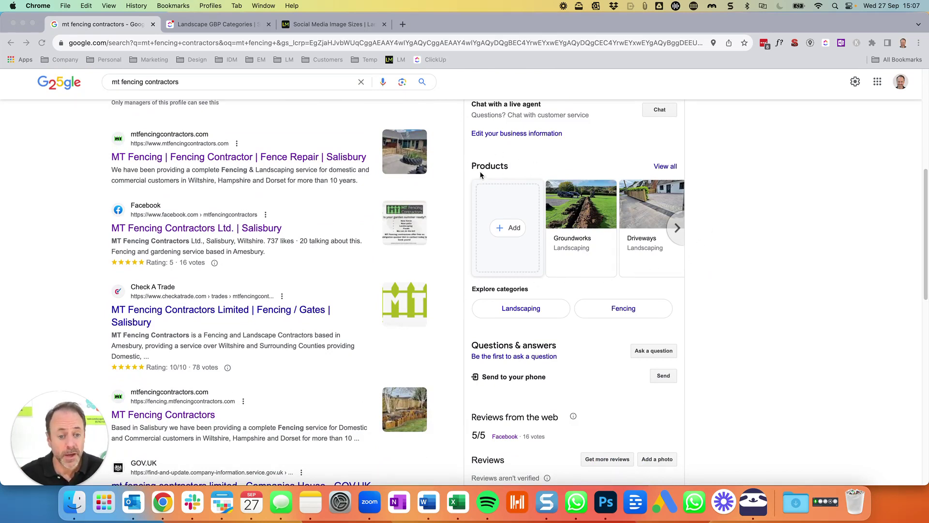
pyautogui.scroll(-8, 464, 196)
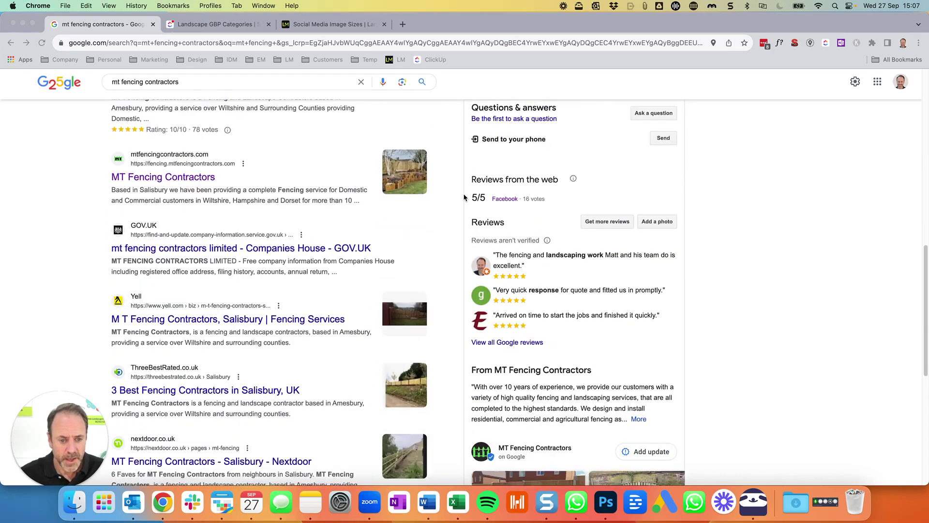
pyautogui.scroll(-10, 463, 198)
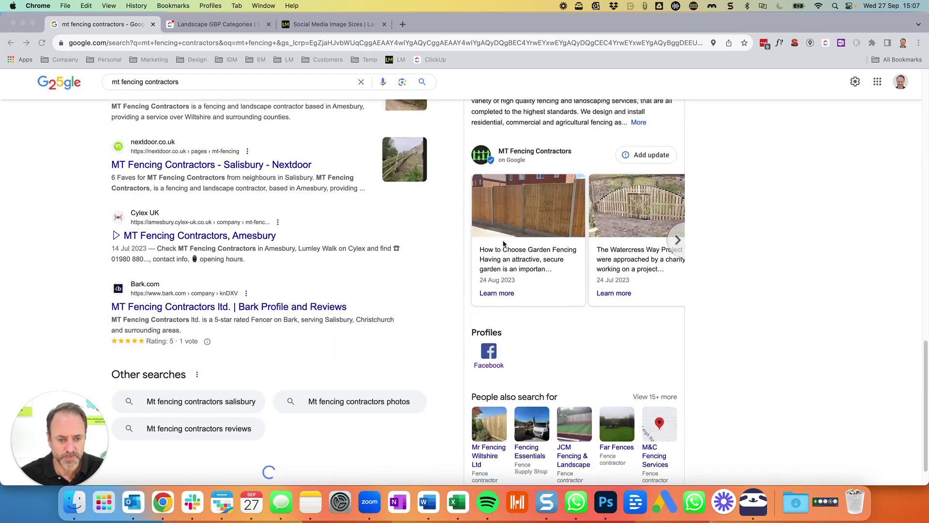
pyautogui.scroll(20, 503, 244)
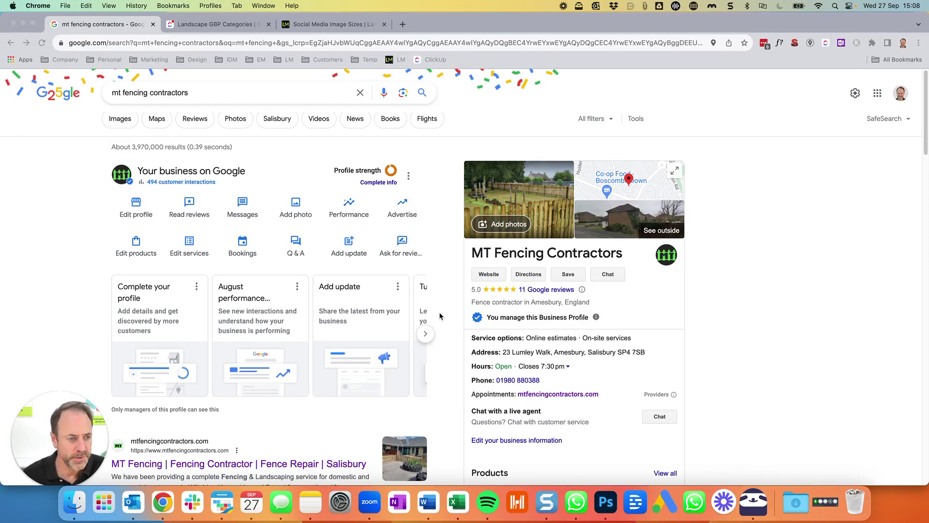
# Open the profile's business information, check the business name and close the dialog
pyautogui.click(81, 220)
pyautogui.click(136, 203)
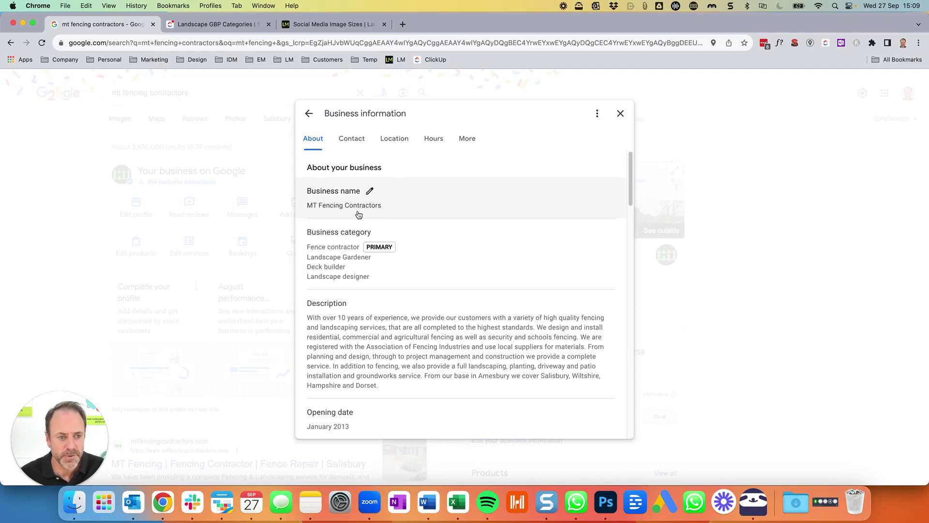
pyautogui.click(620, 114)
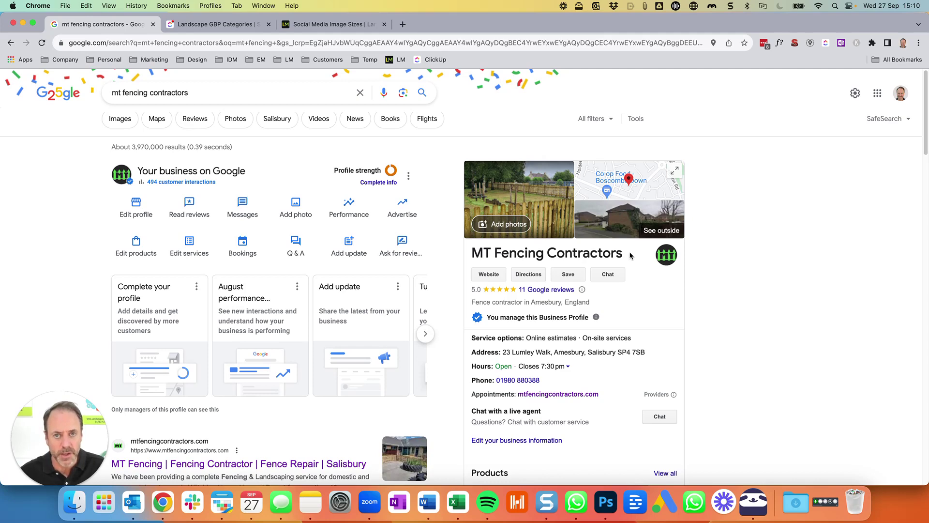
# Open the profile's business categories and compare them with the full list in the Landscape GBP Categories document in ClickUp
pyautogui.click(135, 207)
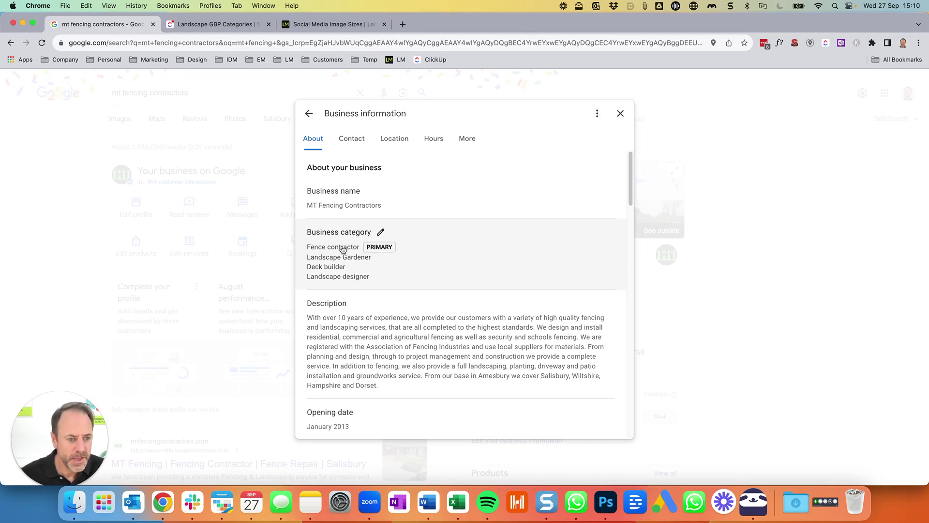
pyautogui.click(207, 26)
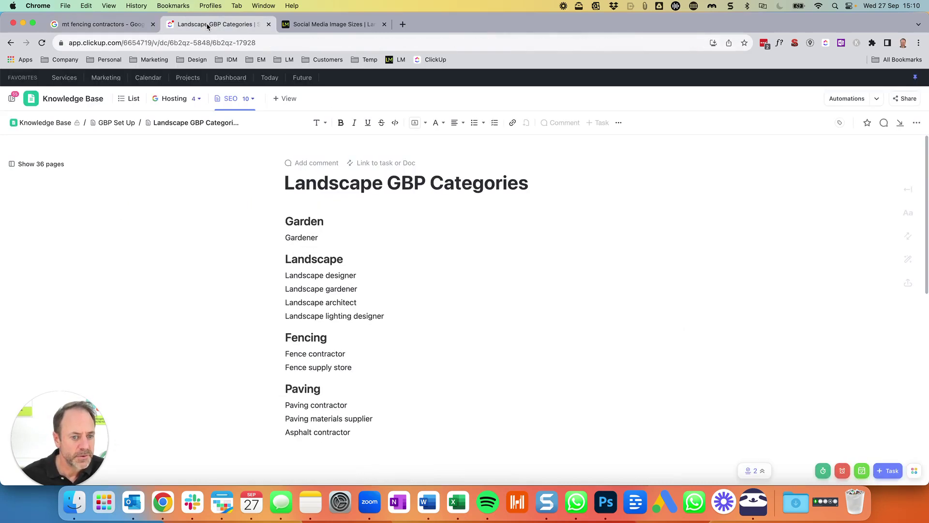
pyautogui.scroll(-2, 478, 218)
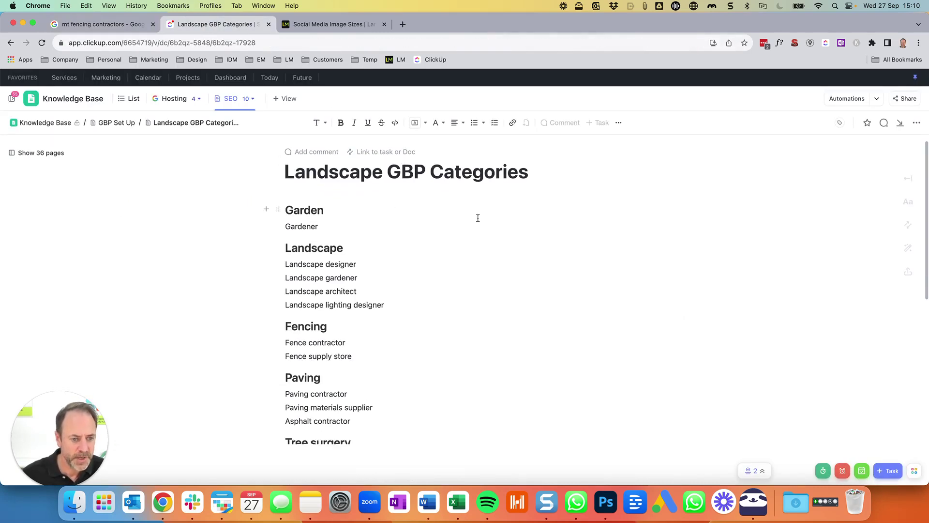
pyautogui.scroll(-1, 478, 218)
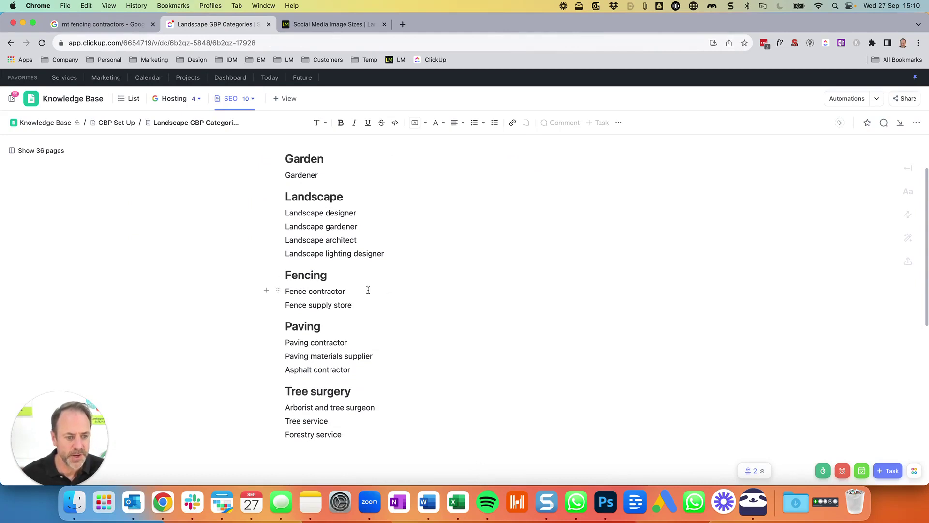
pyautogui.scroll(1, 436, 296)
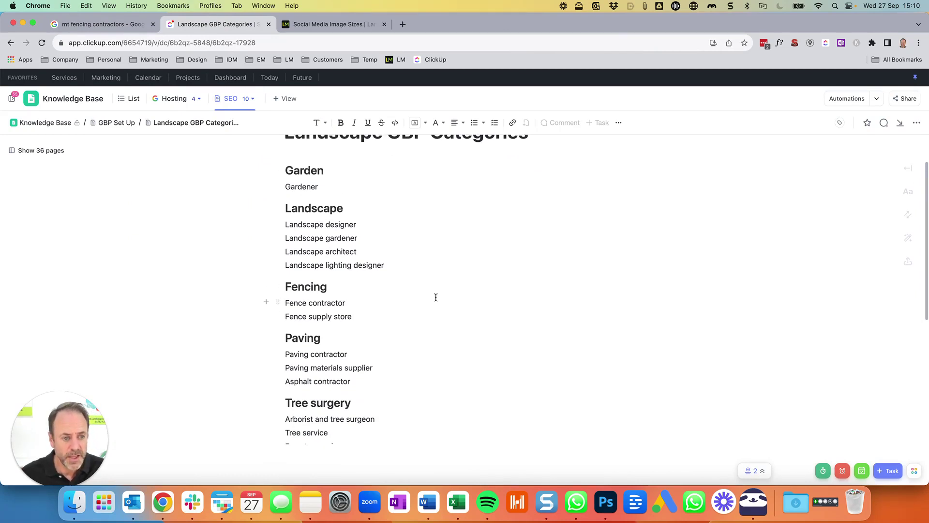
pyautogui.scroll(1, 457, 295)
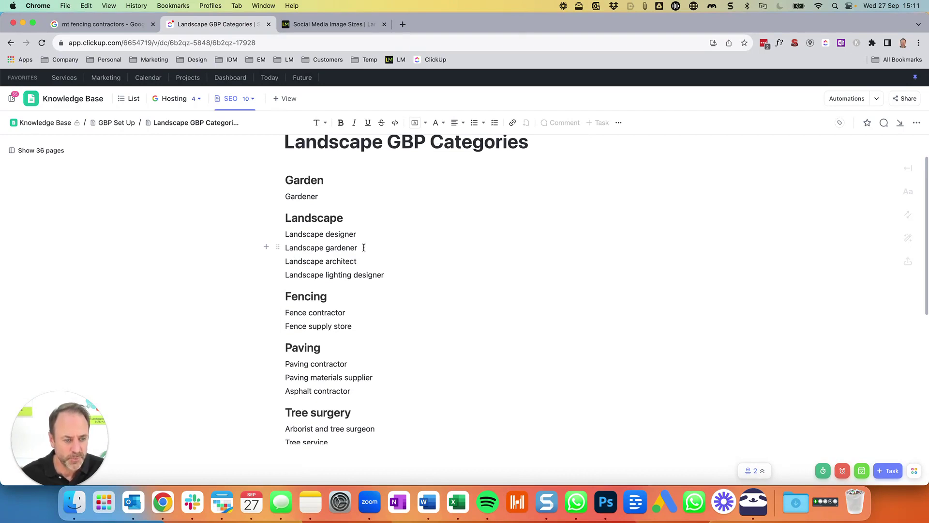
pyautogui.scroll(-15, 437, 270)
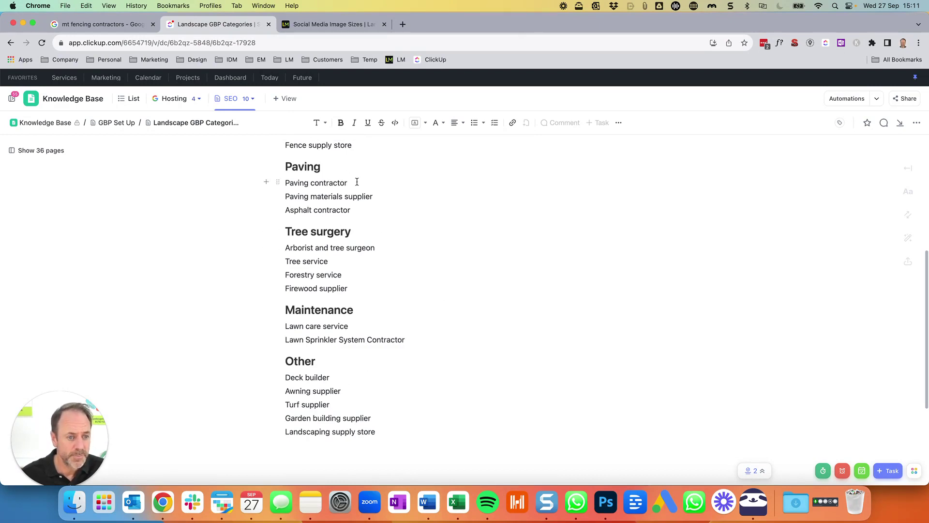
pyautogui.scroll(-1, 399, 311)
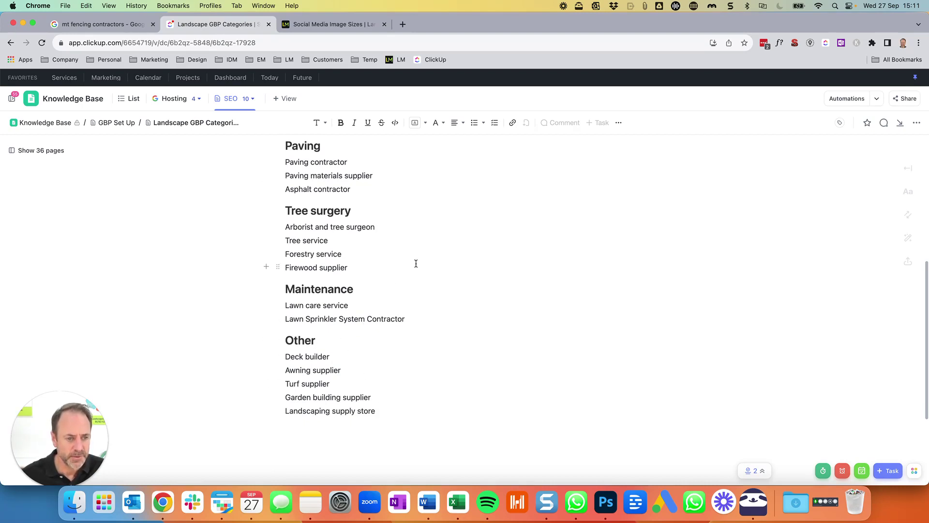
pyautogui.scroll(3, 416, 264)
pyautogui.scroll(5, 416, 265)
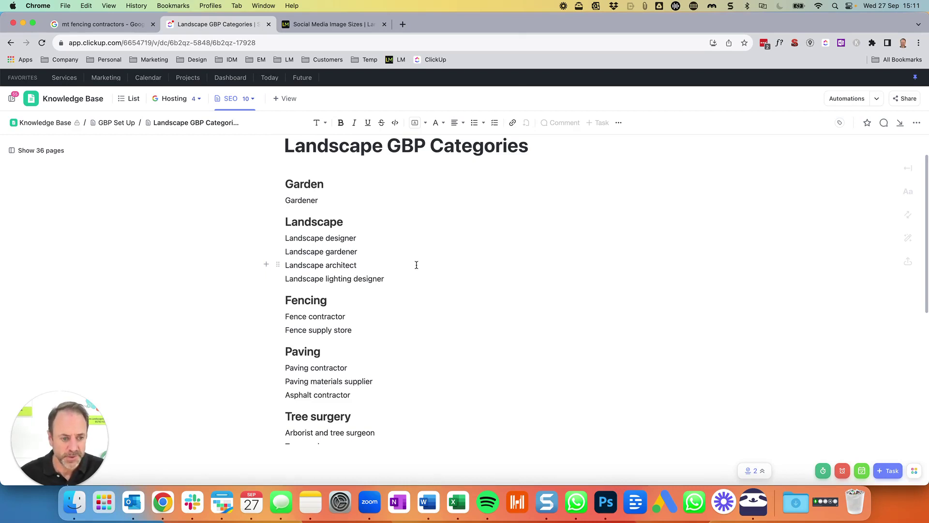
# Return to the Google business profile, review the description in the business information and close the dialog
pyautogui.click(135, 25)
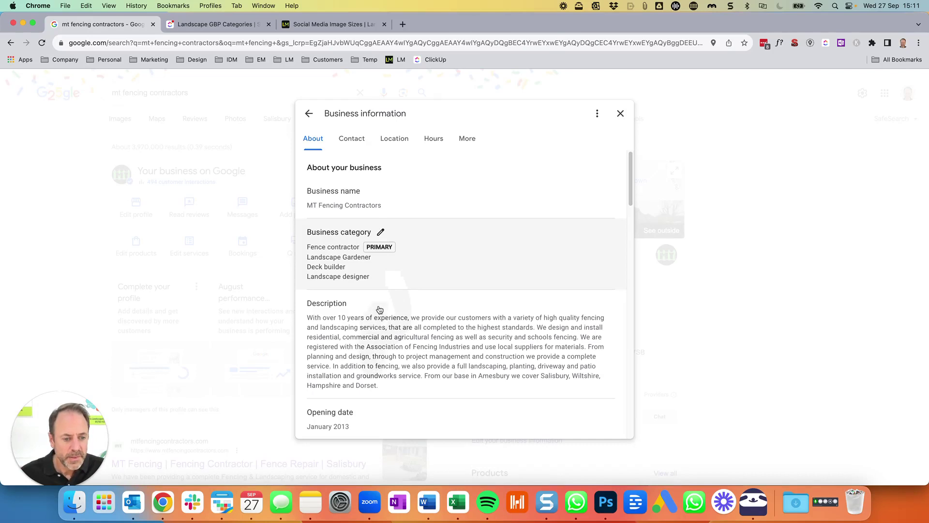
pyautogui.scroll(-3, 379, 310)
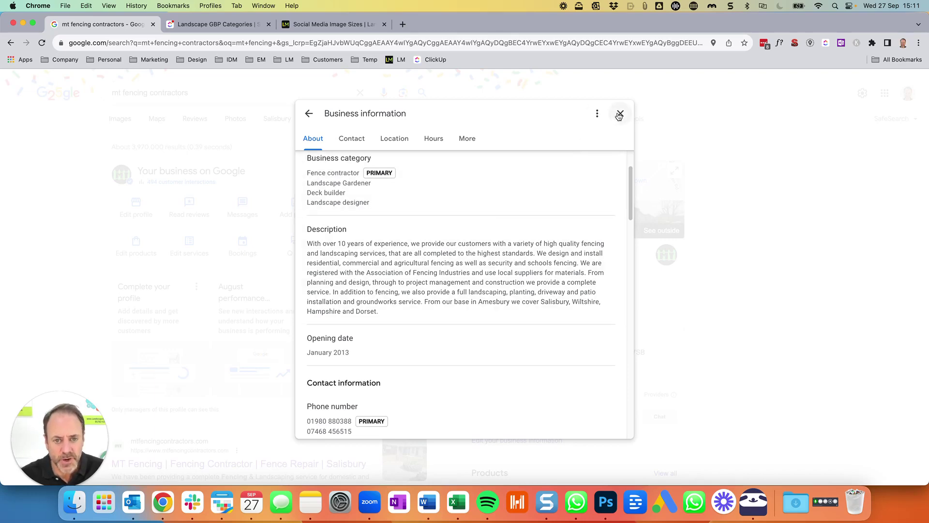
pyautogui.click(620, 114)
# Expand the full "From MT Fencing Contractors" description in the public listing and highlight its opening lines and closing service-area sentence
pyautogui.scroll(-15, 670, 235)
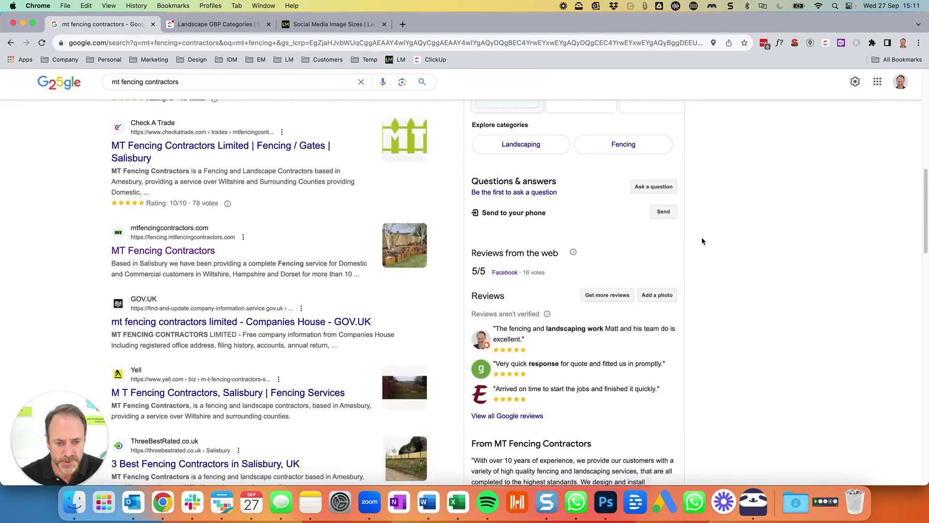
pyautogui.scroll(-5, 703, 241)
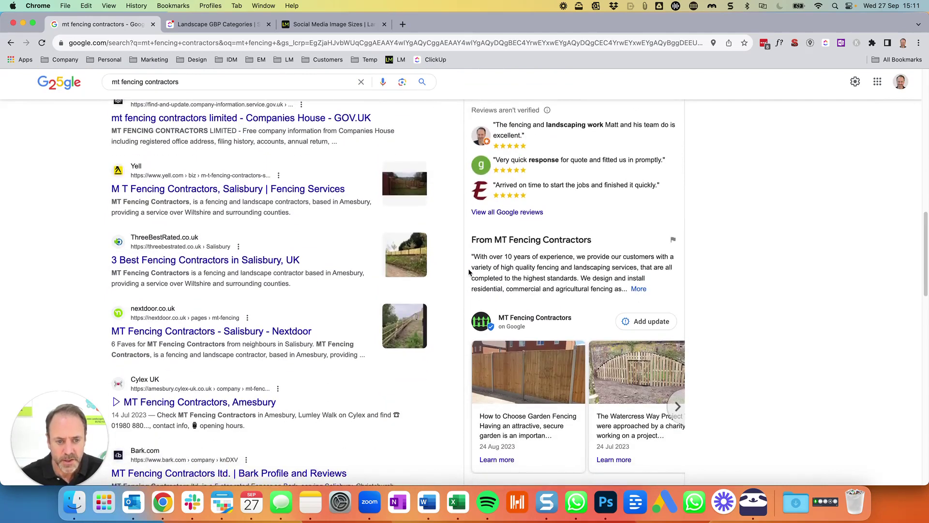
pyautogui.scroll(-2, 697, 283)
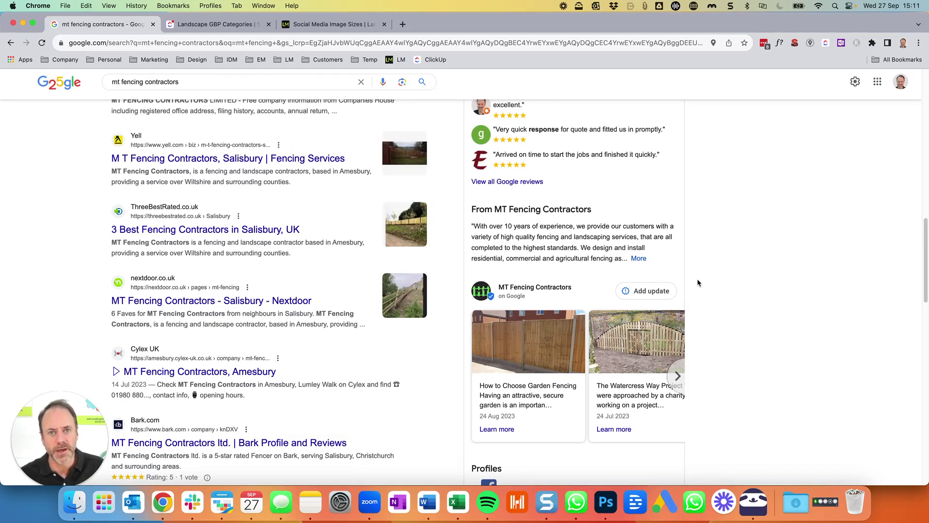
pyautogui.click(636, 258)
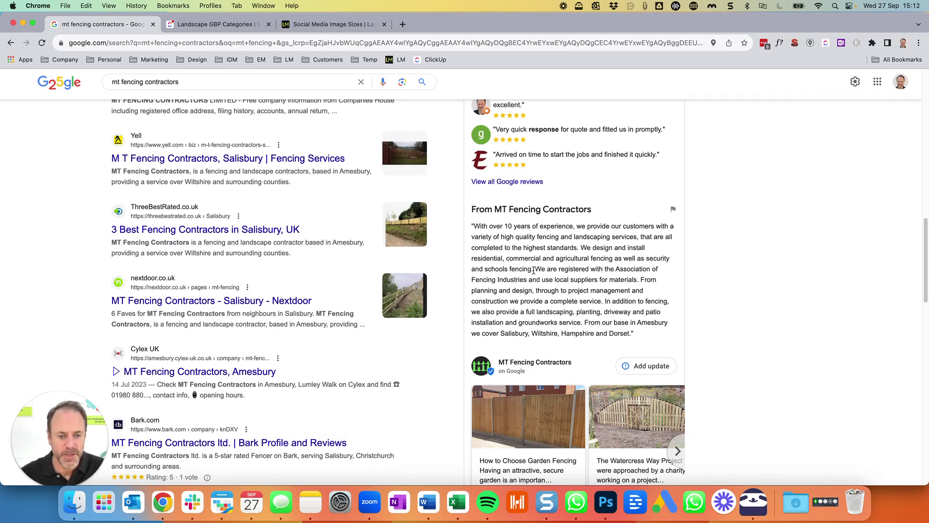
pyautogui.moveTo(473, 227); pyautogui.dragTo(649, 252)
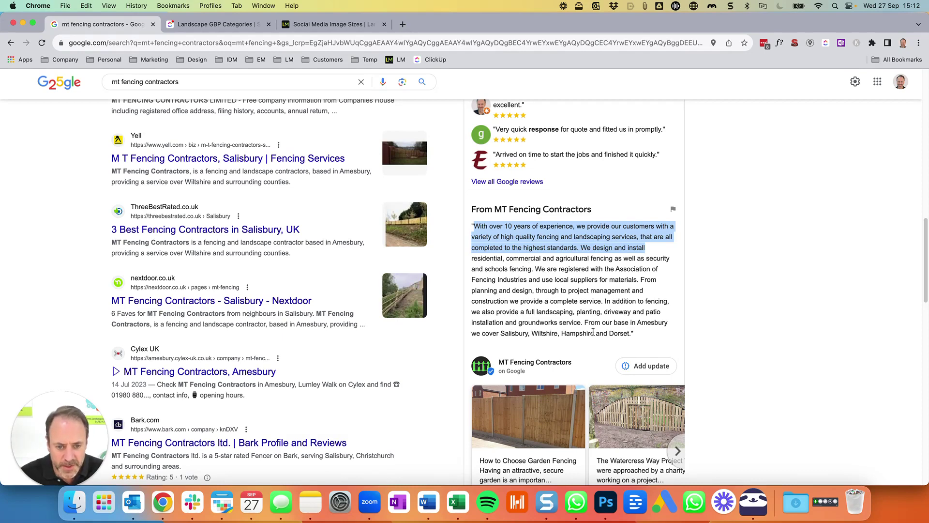
pyautogui.moveTo(632, 333)
pyautogui.mouseDown()
pyautogui.moveTo(594, 322)
pyautogui.moveTo(620, 320)
pyautogui.mouseUp()
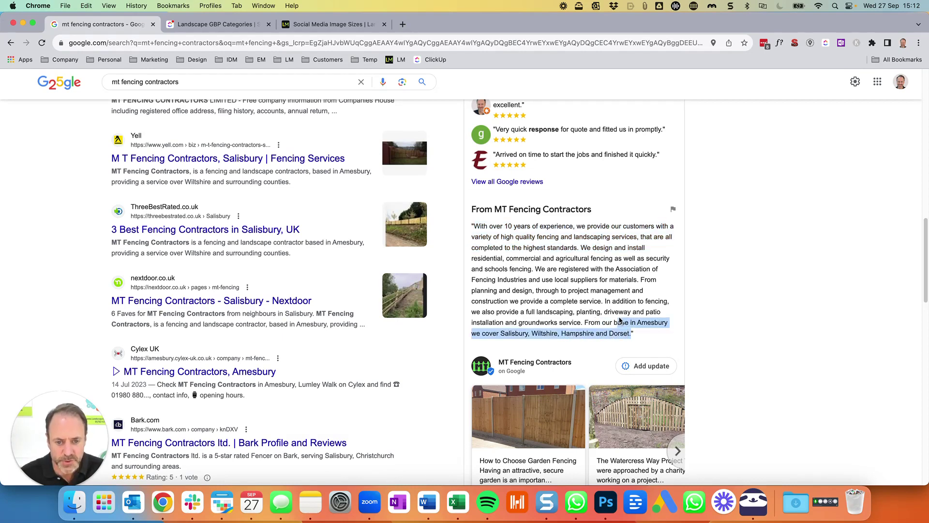
# Reopen the profile's business information and review the description, phone numbers, website and short name
pyautogui.scroll(2, 104, 183)
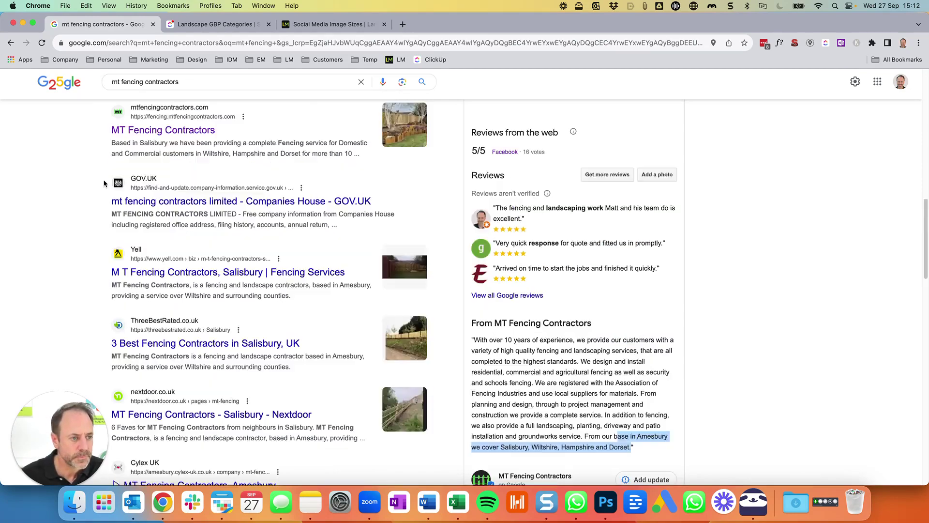
pyautogui.scroll(7, 105, 179)
pyautogui.click(137, 216)
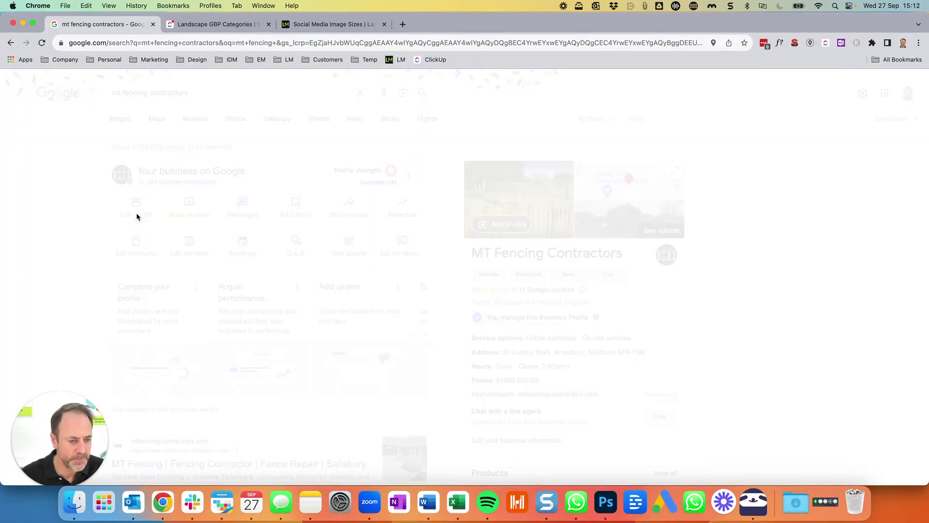
pyautogui.scroll(-3, 480, 261)
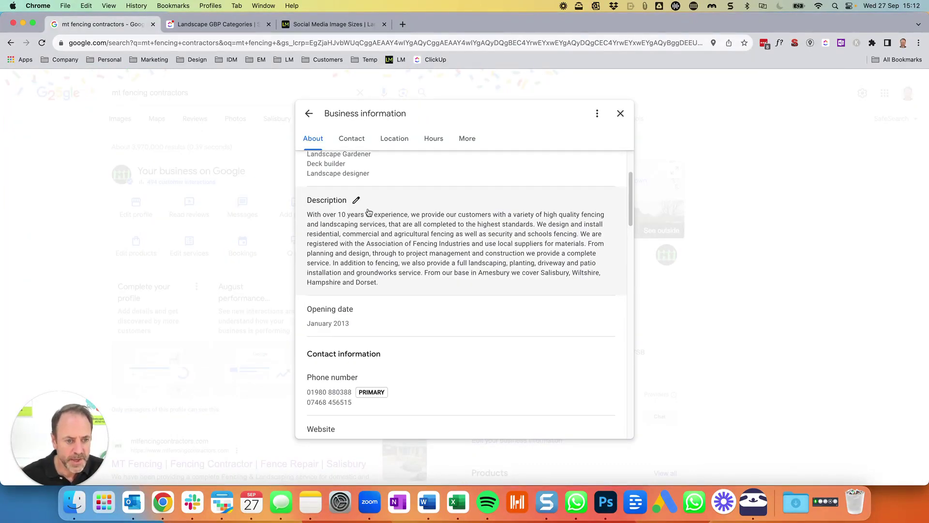
pyautogui.scroll(-2, 462, 270)
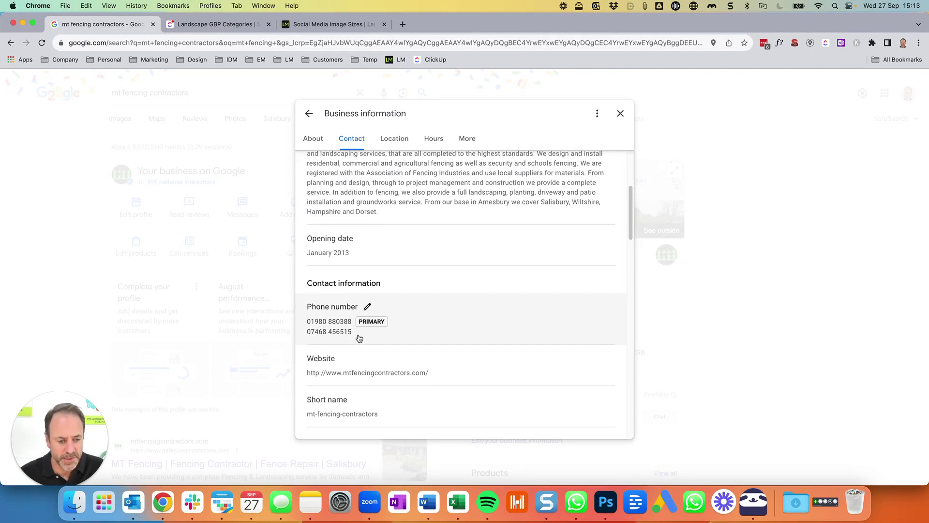
pyautogui.scroll(-1, 430, 337)
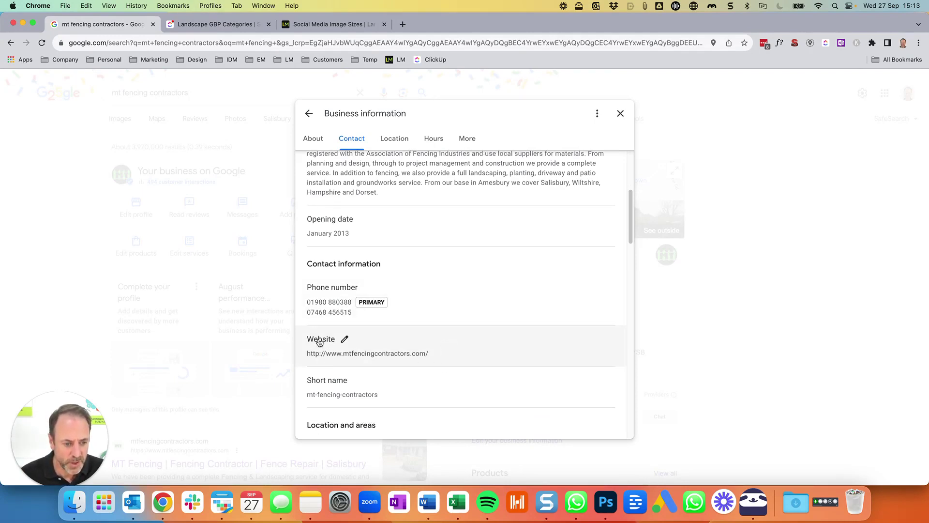
pyautogui.scroll(-4, 436, 351)
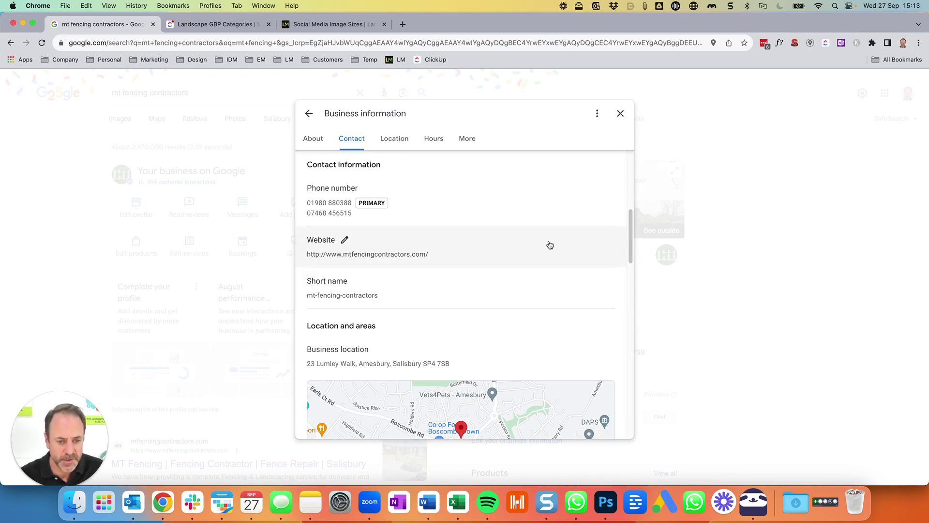
# Review the business location, service areas and opening hours in the business information
pyautogui.scroll(-3, 550, 245)
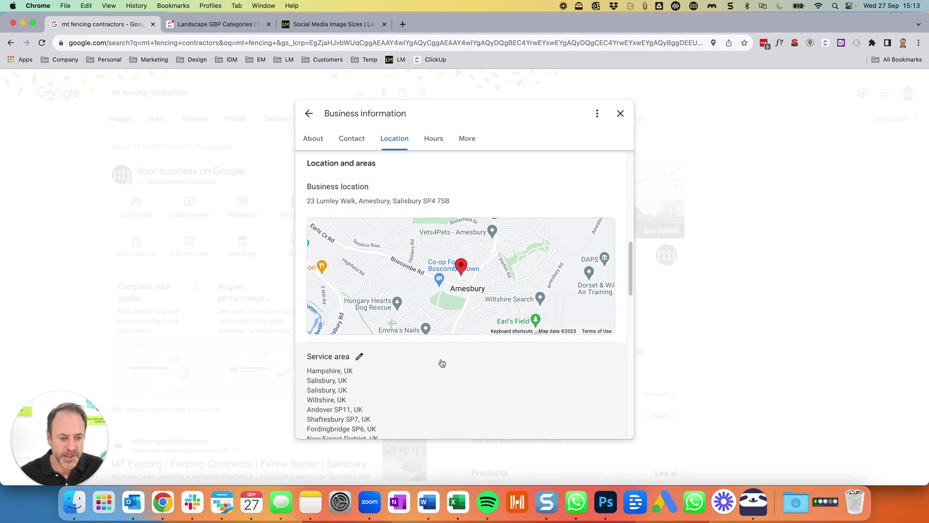
pyautogui.scroll(-3, 446, 353)
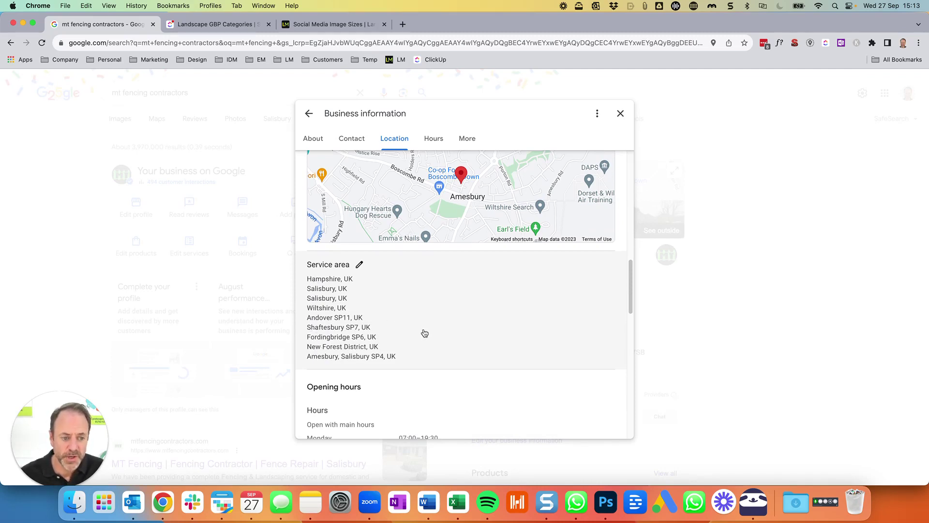
pyautogui.scroll(-2, 489, 327)
pyautogui.scroll(-3, 516, 327)
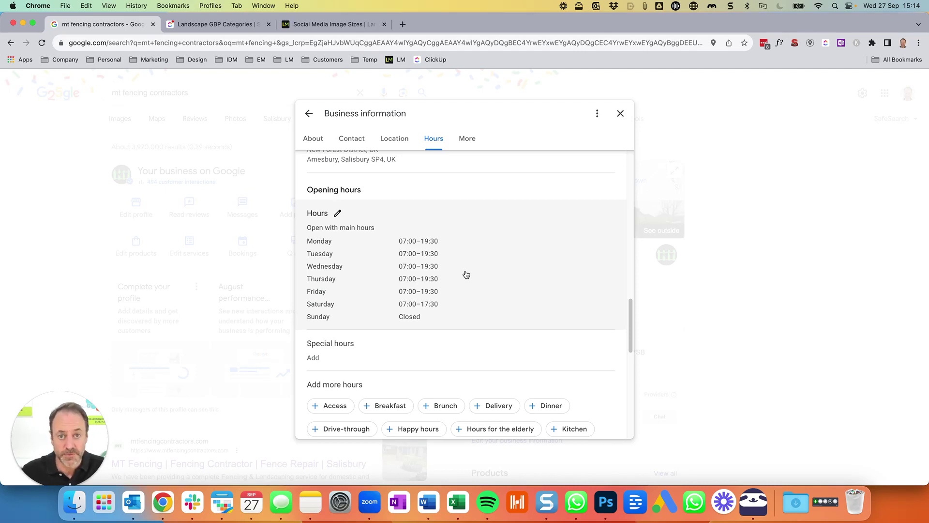
# Review the special hours, additional hours, attributes, planning and service options in the business information, and close the dialog
pyautogui.scroll(-3, 518, 232)
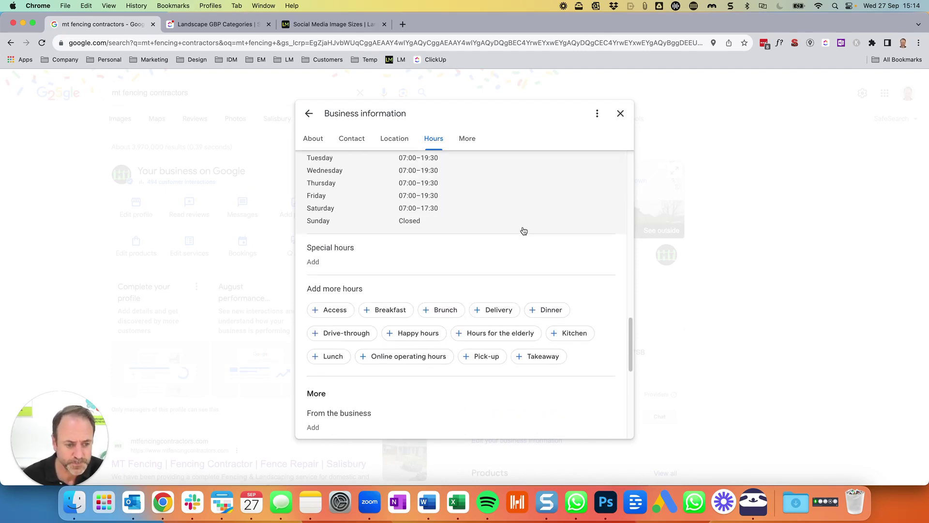
pyautogui.scroll(-1, 549, 226)
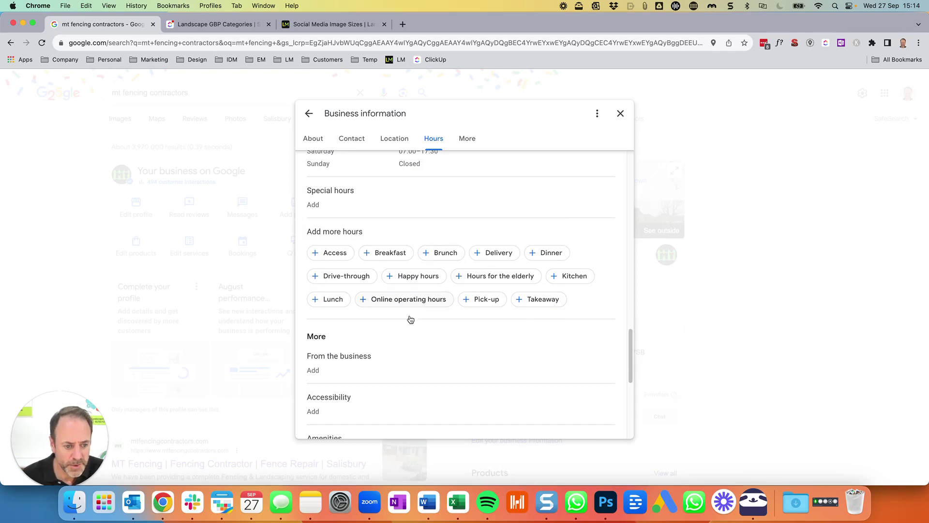
pyautogui.scroll(-1, 479, 348)
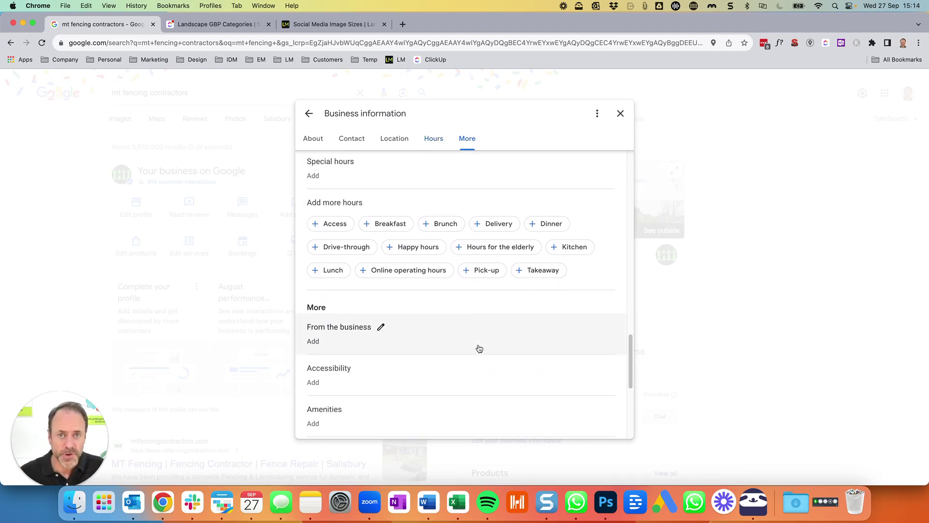
pyautogui.scroll(-4, 479, 349)
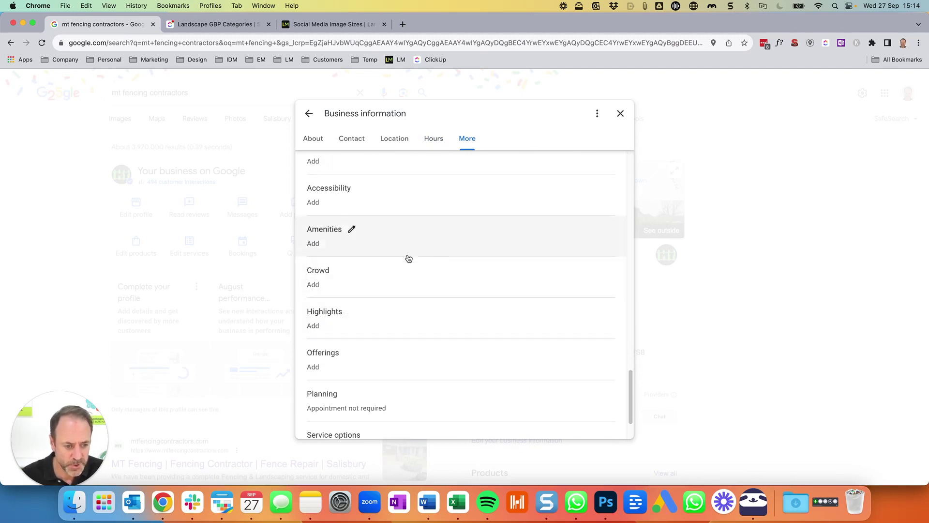
pyautogui.scroll(-2, 409, 258)
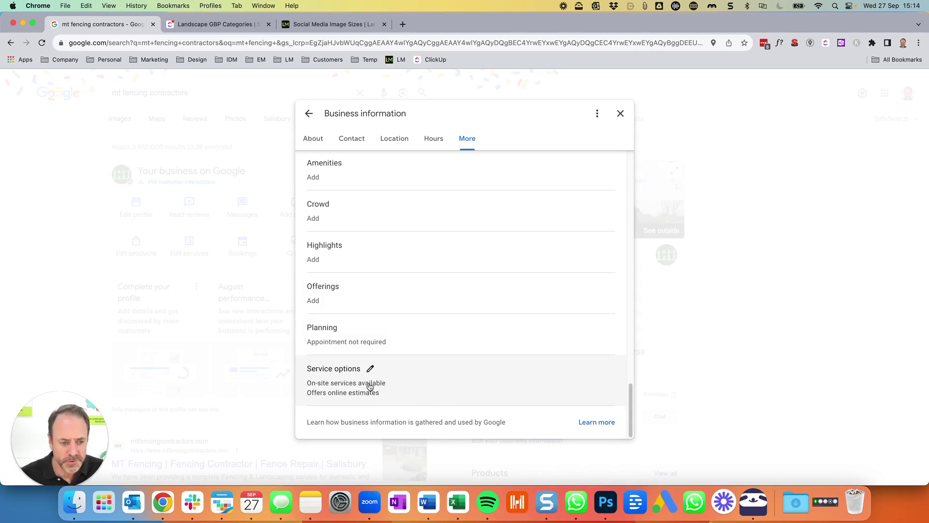
pyautogui.click(621, 118)
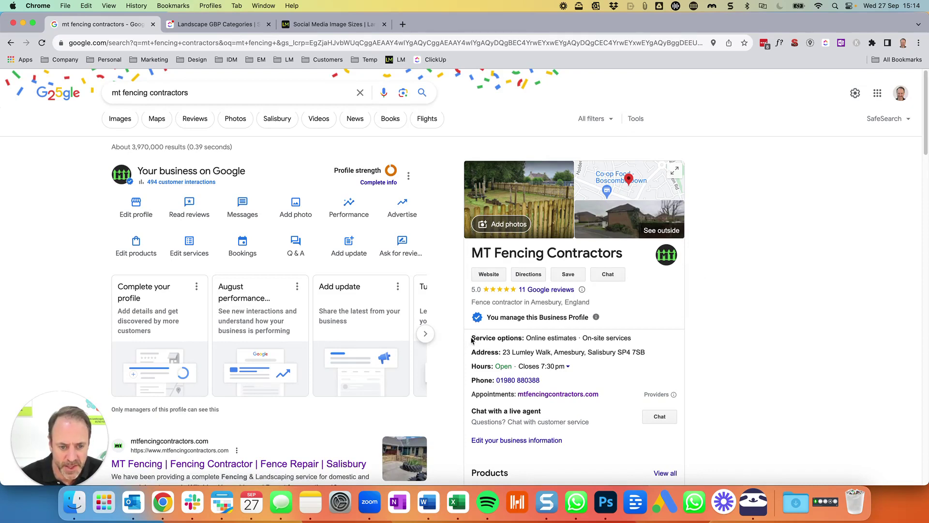
# Highlight the service options line in the public listing, and review the customer reviews and business description below it
pyautogui.moveTo(472, 339); pyautogui.dragTo(661, 345)
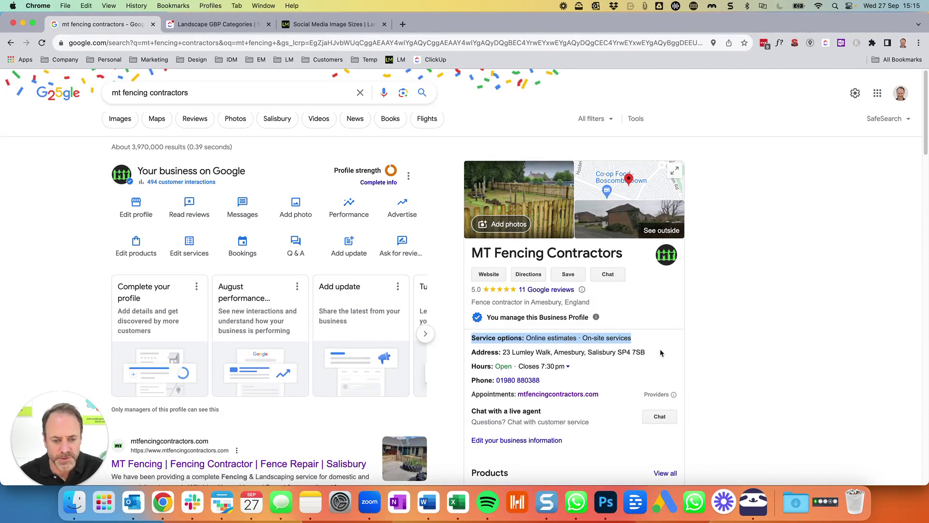
pyautogui.click(661, 348)
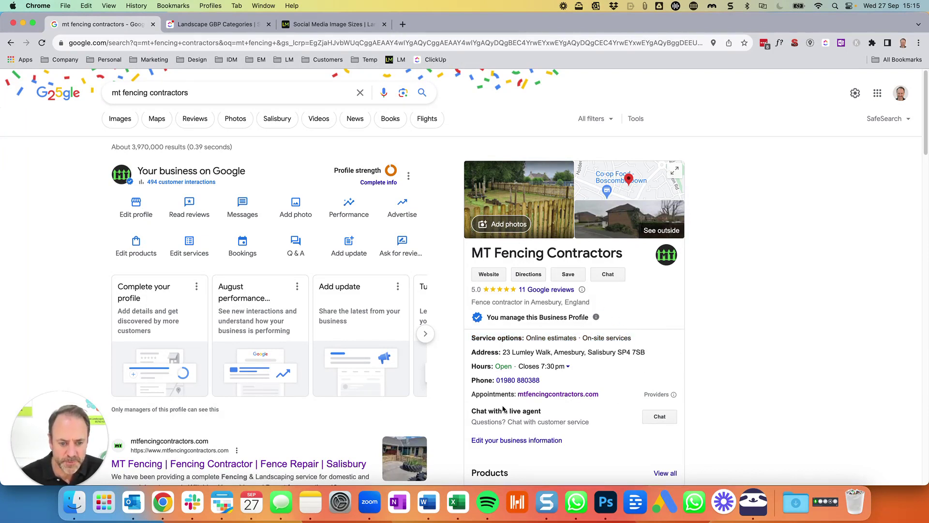
pyautogui.scroll(-5, 468, 364)
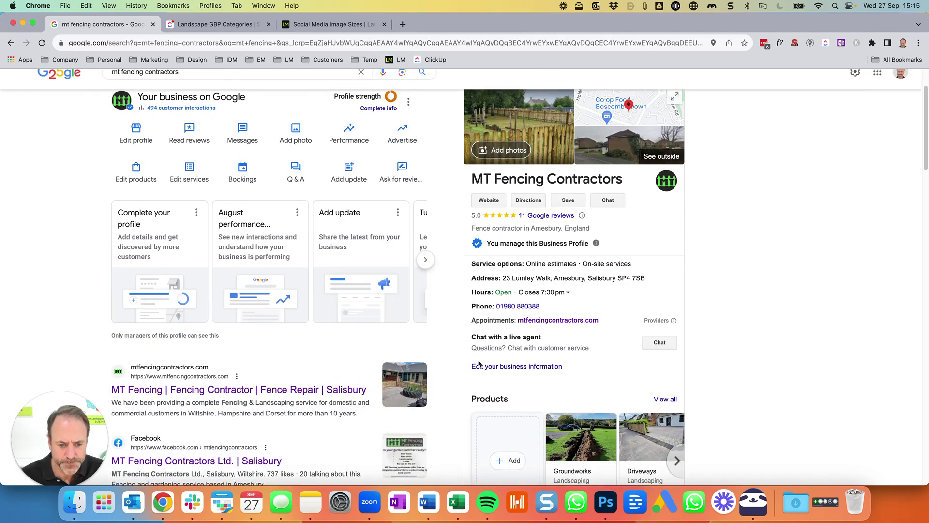
pyautogui.scroll(-9, 469, 363)
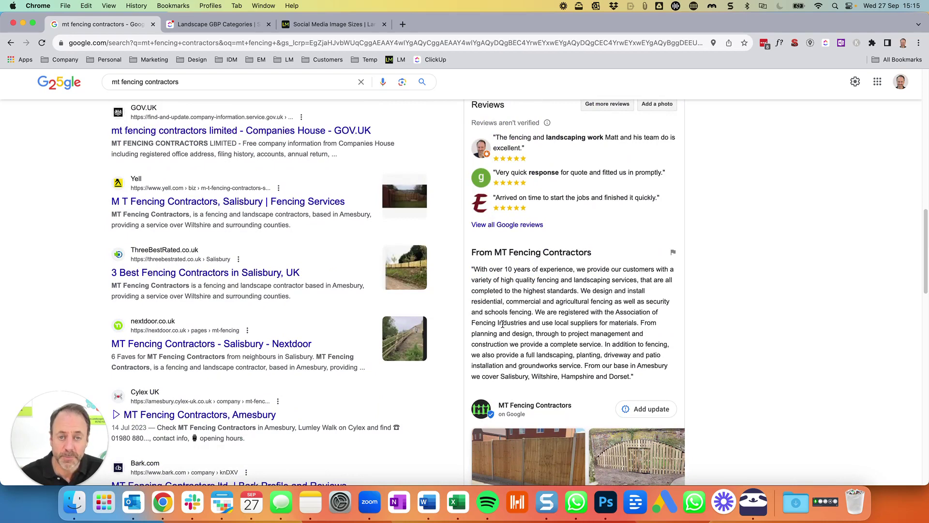
pyautogui.scroll(15, 487, 327)
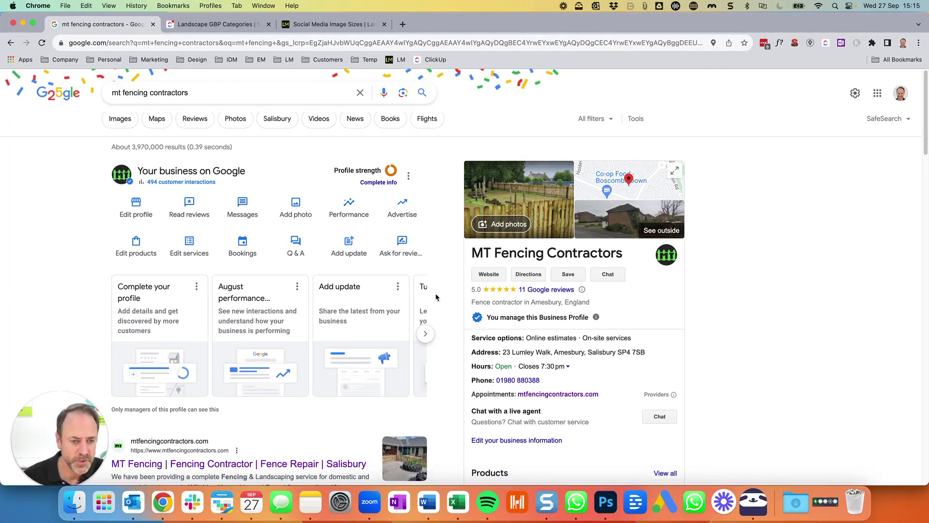
# Copy the business's Google review link from the review request dialog and close the dialog
pyautogui.click(401, 247)
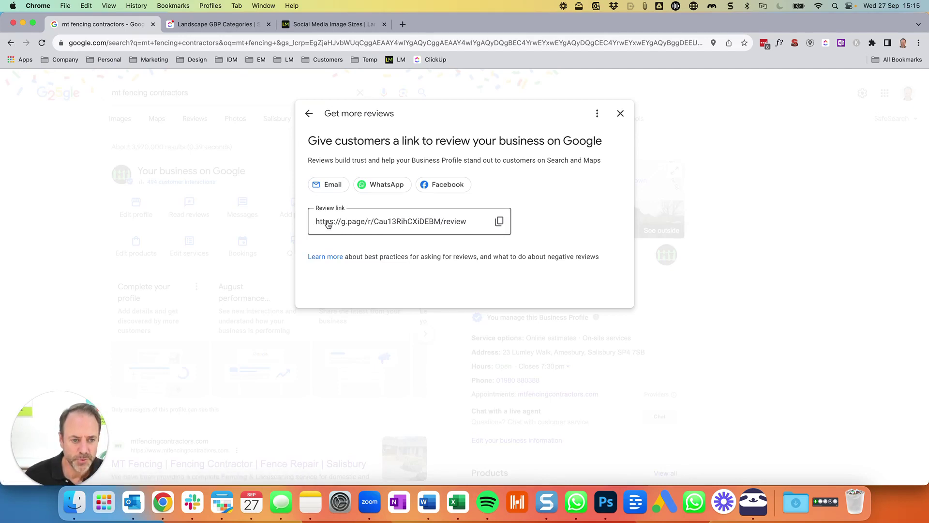
pyautogui.click(500, 222)
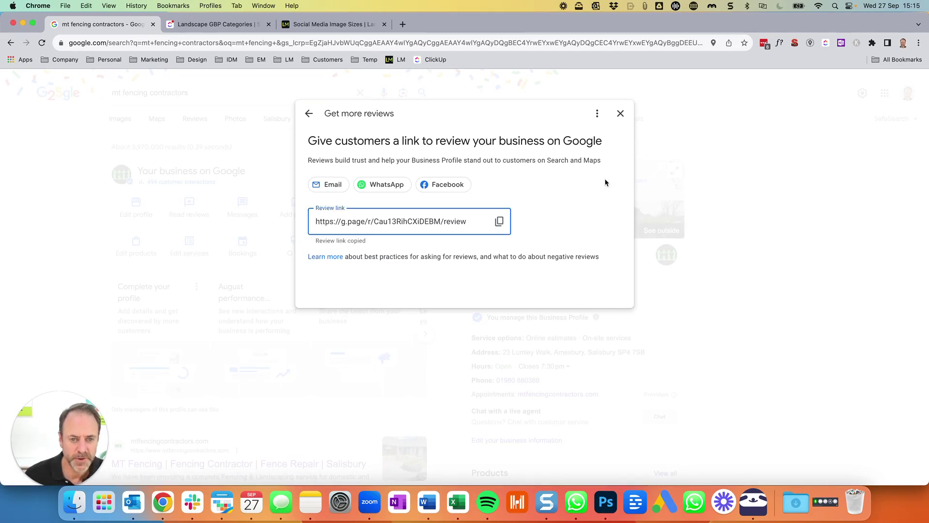
pyautogui.click(619, 114)
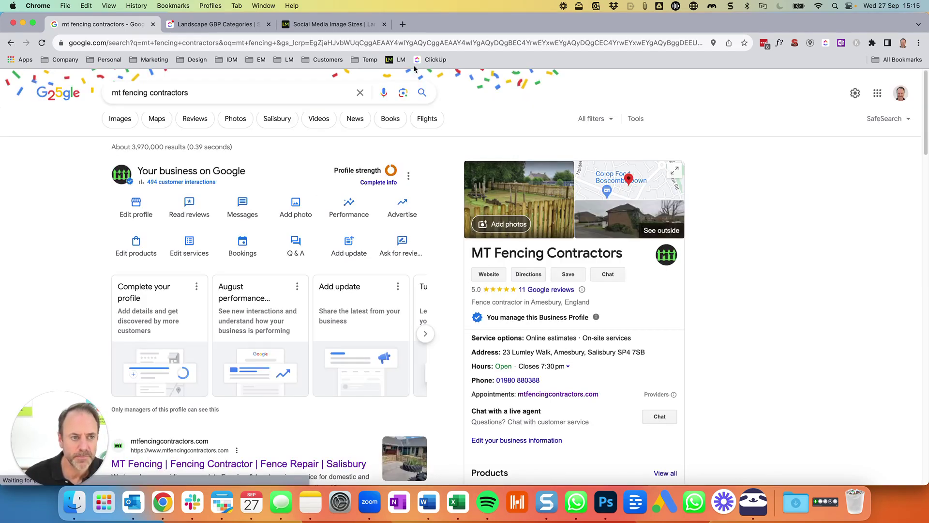
# Open the copied review link in a new browser tab, view the customer review form, cancel it and close the tab
pyautogui.click(403, 24)
pyautogui.press('super+v')
pyautogui.press('Return')
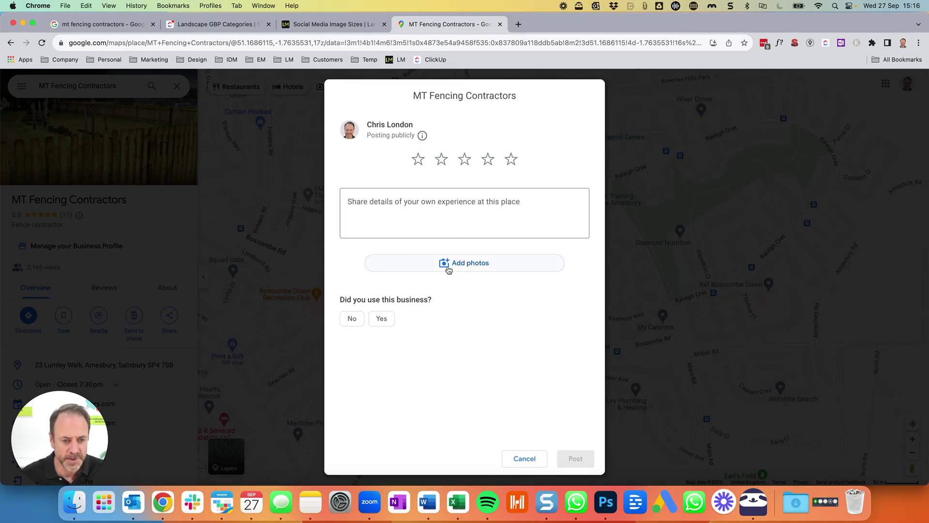
pyautogui.click(525, 459)
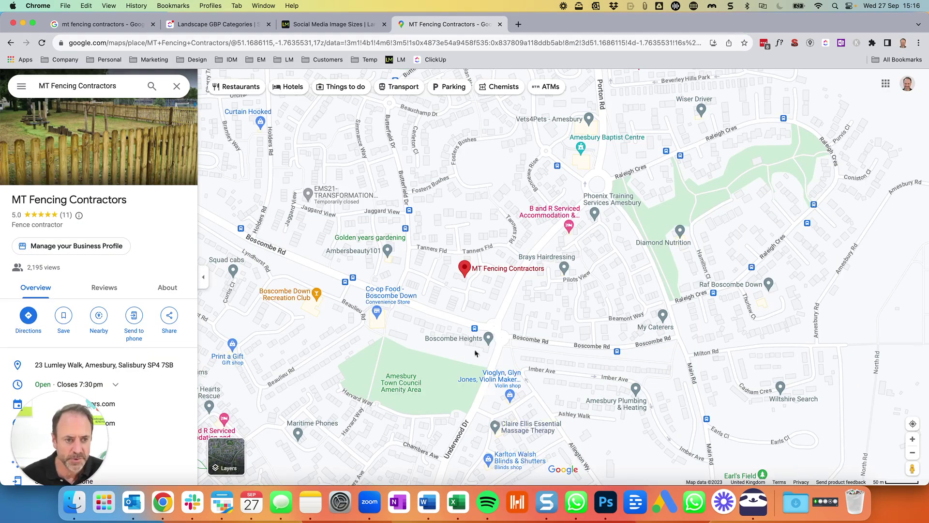
pyautogui.click(500, 24)
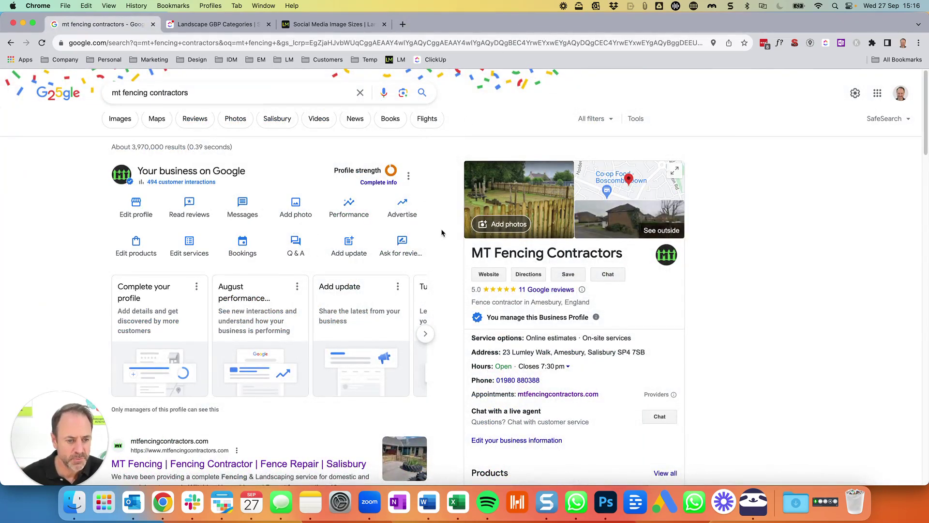
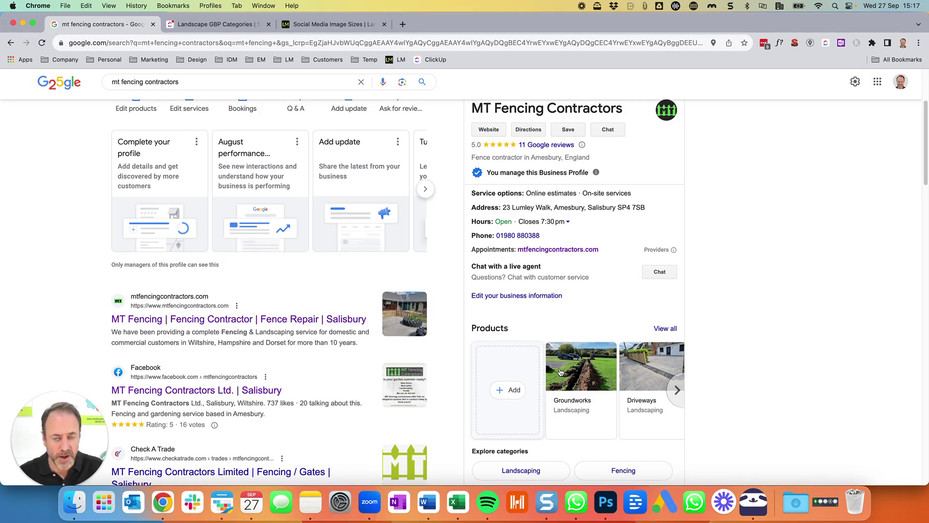
# View all products in the public listing, examine the Gates product details and return to the top of the business profile
pyautogui.scroll(-1, 561, 368)
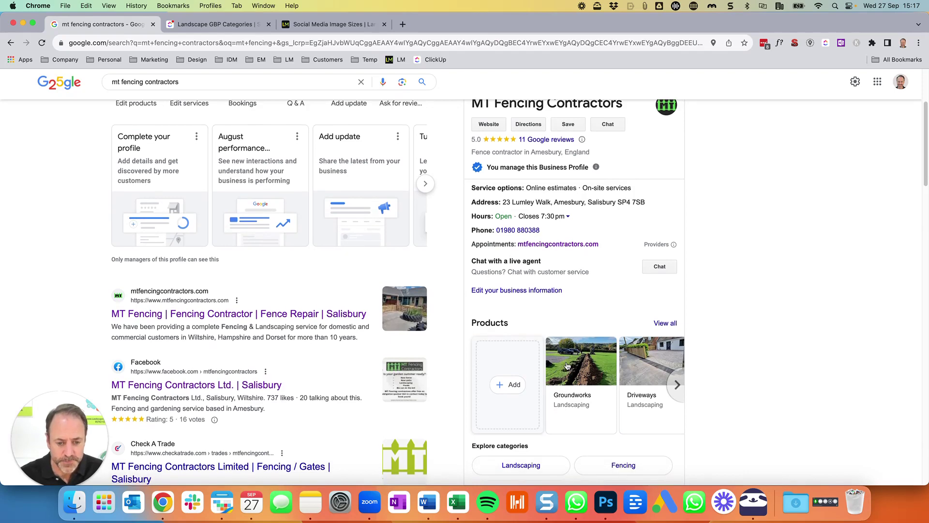
pyautogui.scroll(-1, 612, 315)
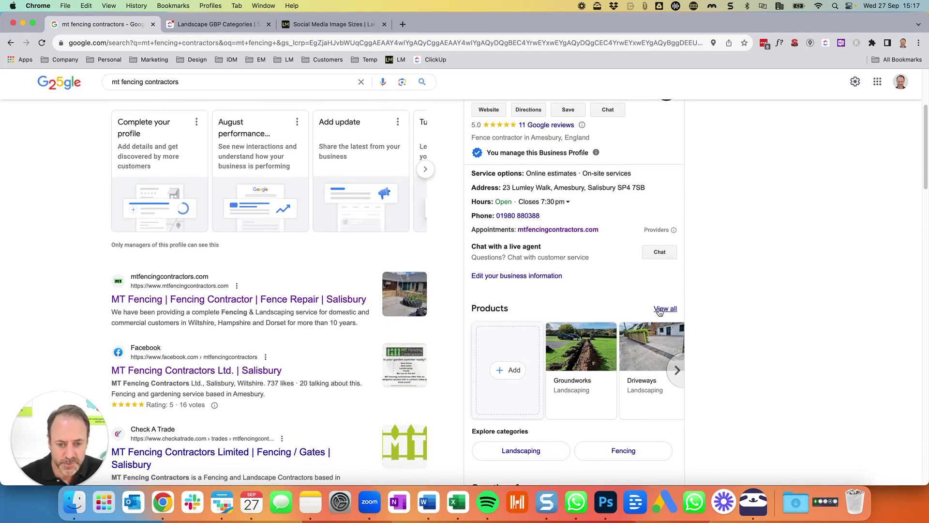
pyautogui.click(660, 308)
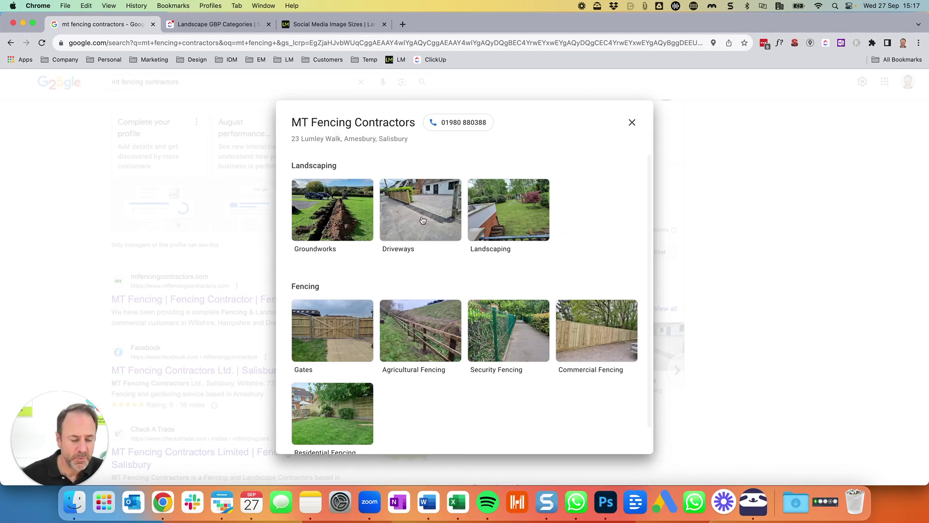
pyautogui.scroll(-1, 363, 325)
pyautogui.scroll(1, 419, 345)
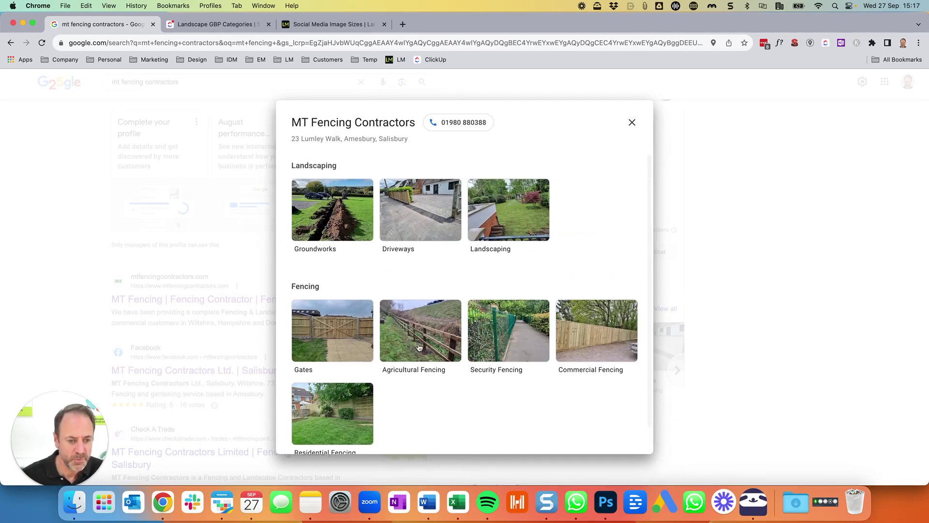
pyautogui.click(334, 330)
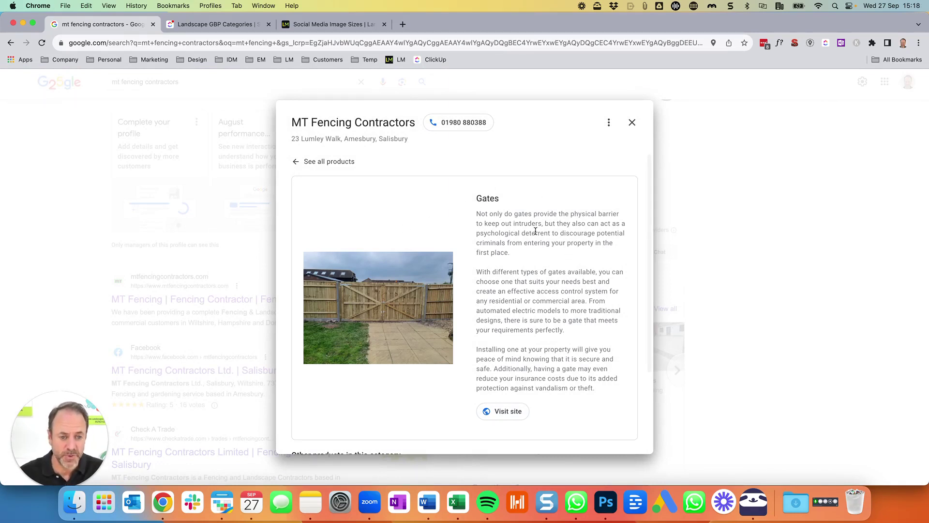
pyautogui.click(632, 122)
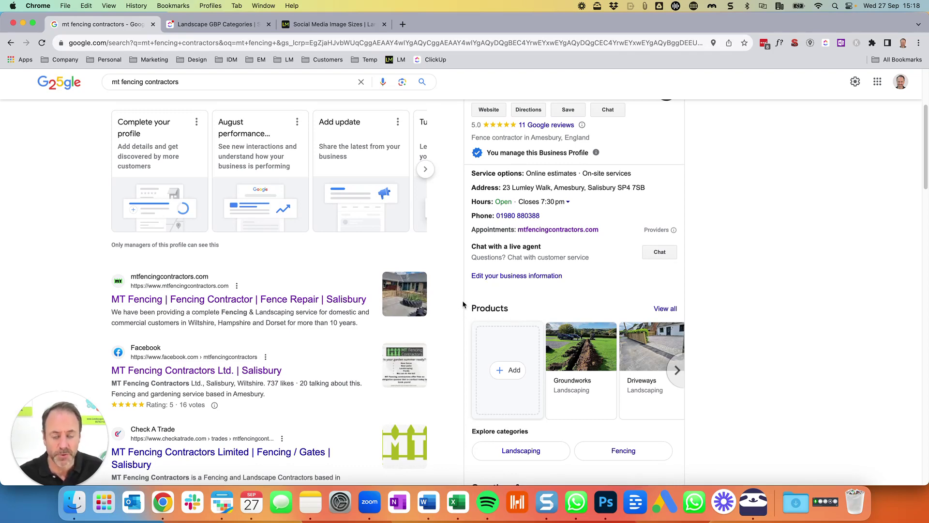
pyautogui.scroll(3, 463, 304)
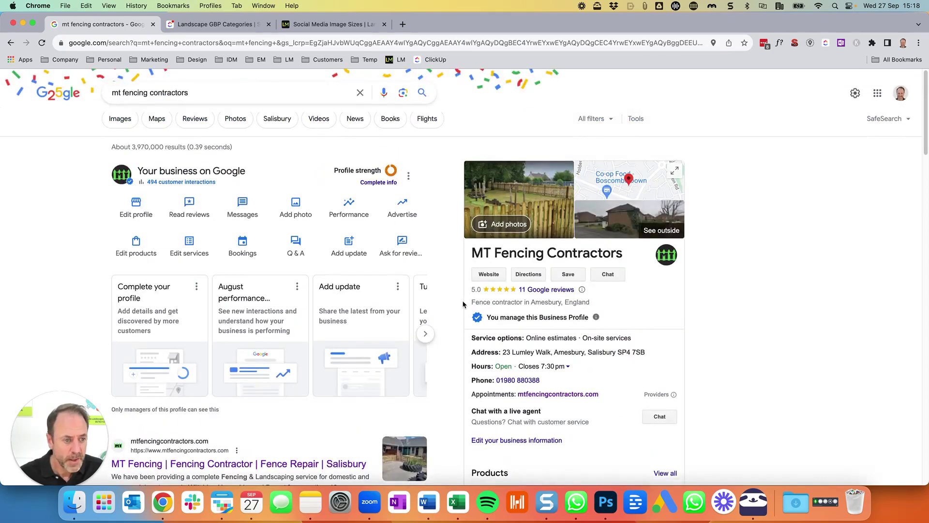
# Open the product manager and examine the Add product form's photo, name, category, price, description and landing page fields, closing it without saving
pyautogui.click(137, 240)
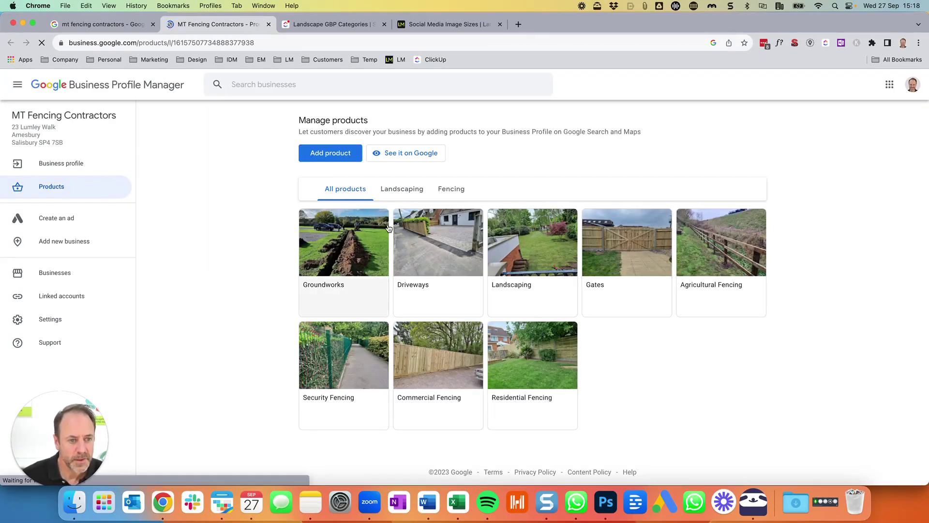
pyautogui.click(333, 154)
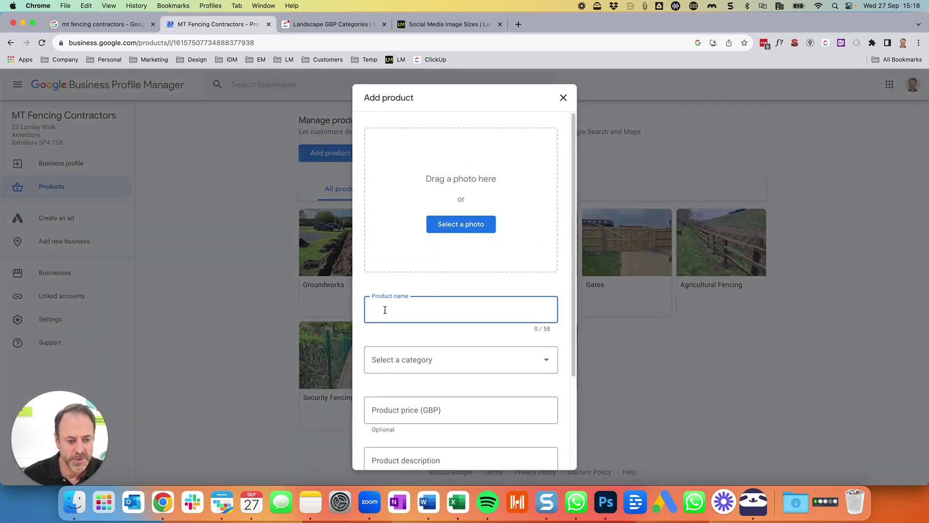
pyautogui.scroll(-3, 479, 317)
pyautogui.click(551, 274)
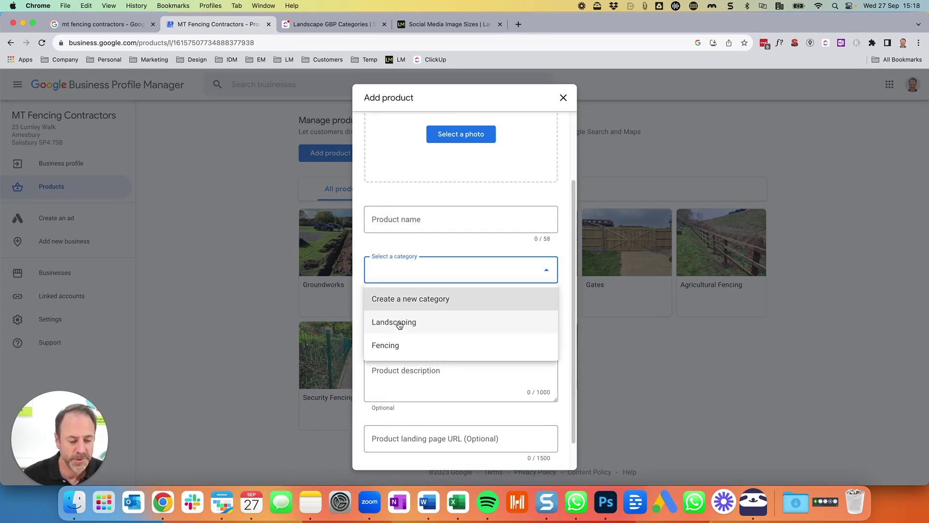
pyautogui.click(358, 284)
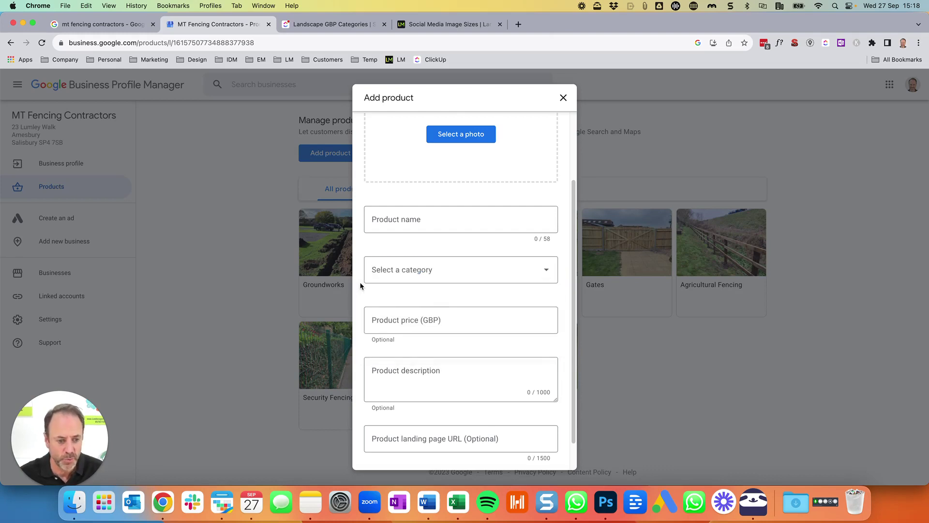
pyautogui.scroll(-1, 360, 288)
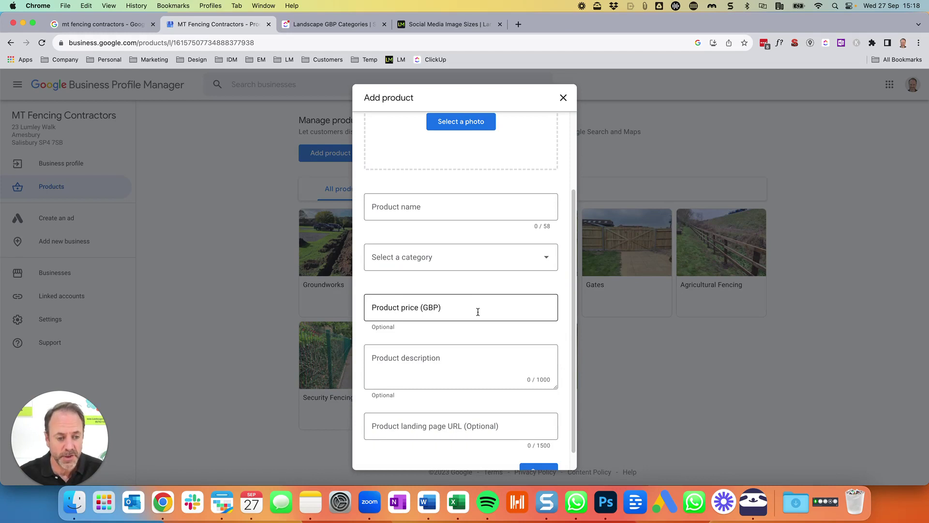
pyautogui.scroll(-1, 478, 312)
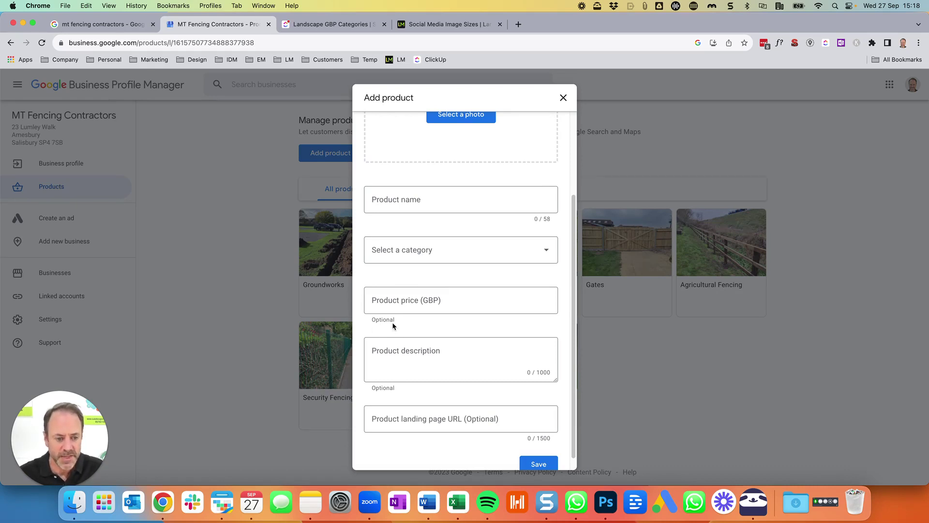
pyautogui.scroll(-1, 390, 322)
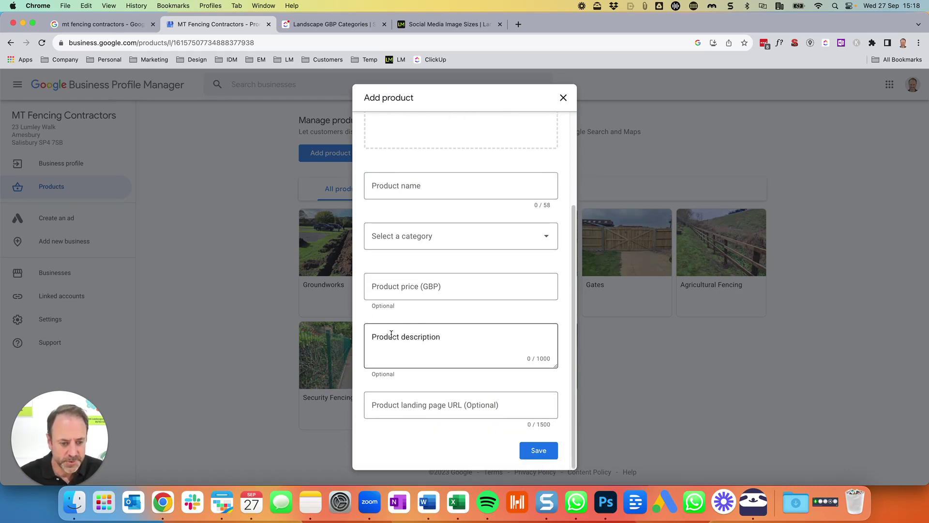
pyautogui.scroll(1, 396, 377)
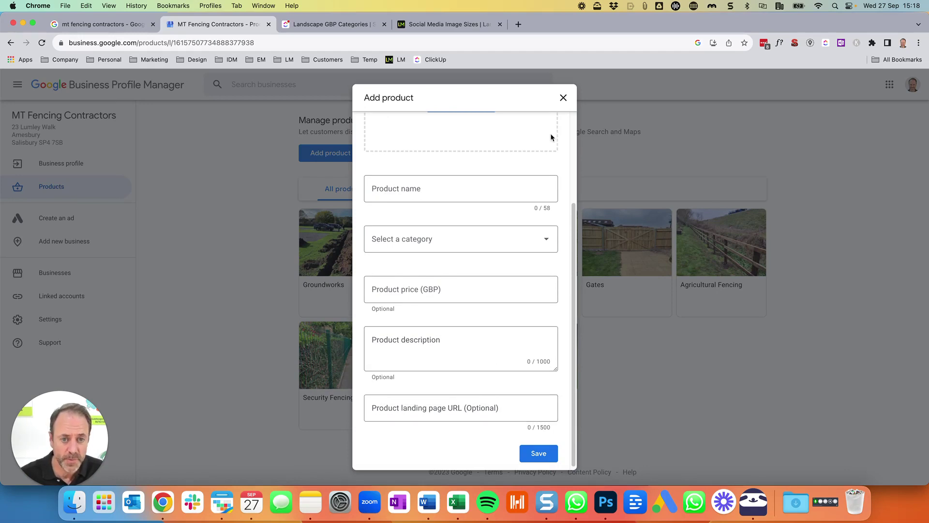
pyautogui.click(563, 98)
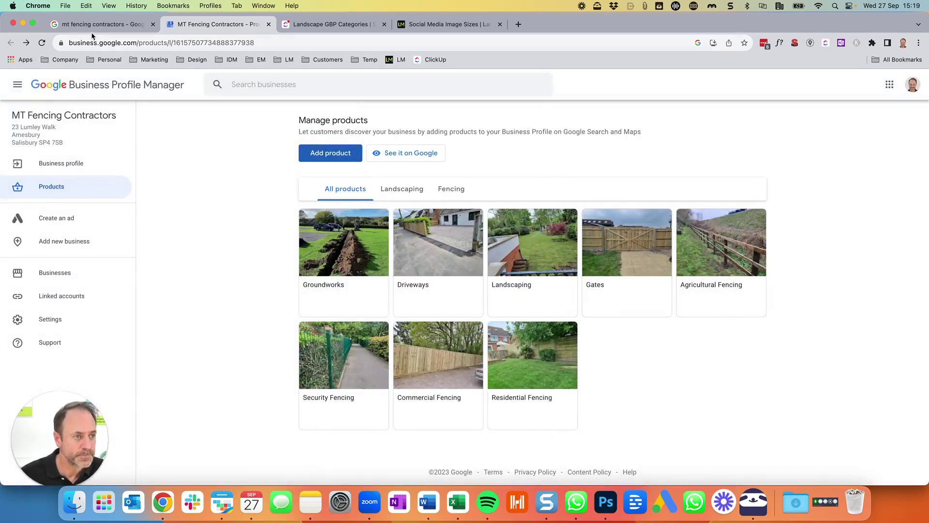
# Return to the business's search listing and browse through its published update posts, ending at the most recent one
pyautogui.click(93, 25)
pyautogui.scroll(-2, 456, 247)
pyautogui.scroll(-10, 455, 247)
pyautogui.scroll(-10, 463, 244)
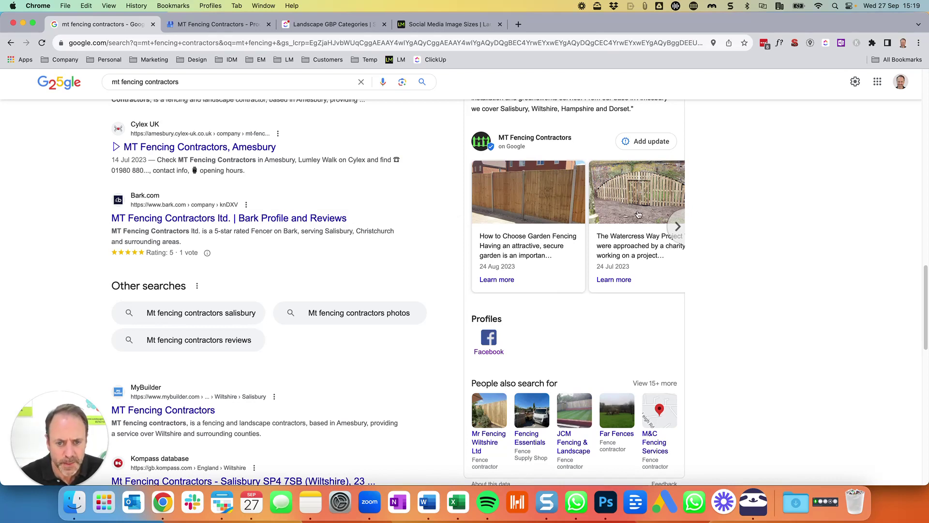
pyautogui.click(678, 229)
pyautogui.click(678, 226)
pyautogui.click(679, 227)
pyautogui.click(472, 228)
pyautogui.click(472, 228)
pyautogui.click(472, 228)
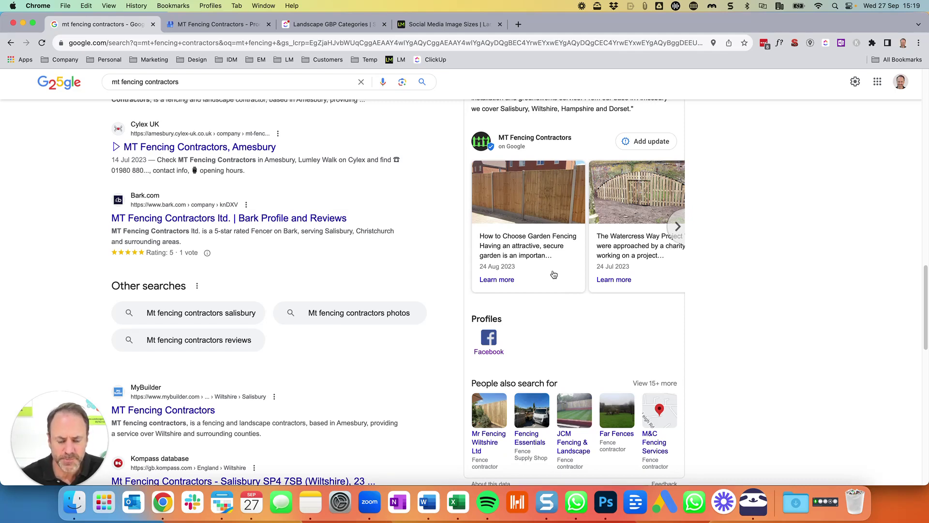
pyautogui.click(678, 228)
pyautogui.click(679, 230)
pyautogui.click(678, 230)
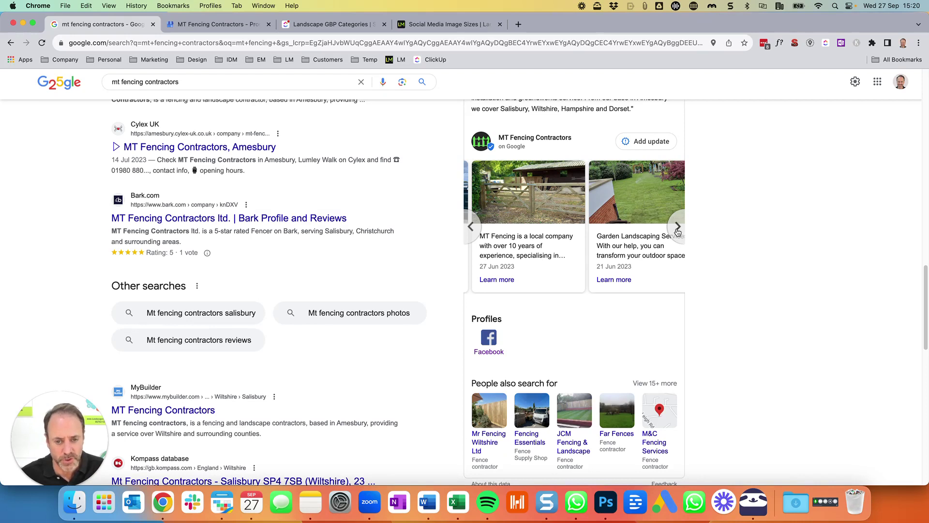
pyautogui.click(471, 227)
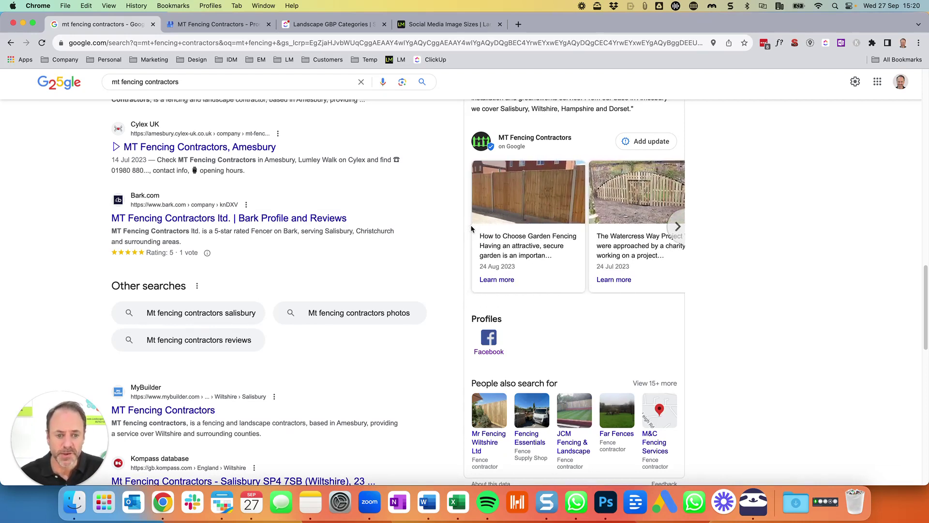
# Open the "How to Choose Garden Fencing" update, expand its full text and close the updates view
pyautogui.click(519, 193)
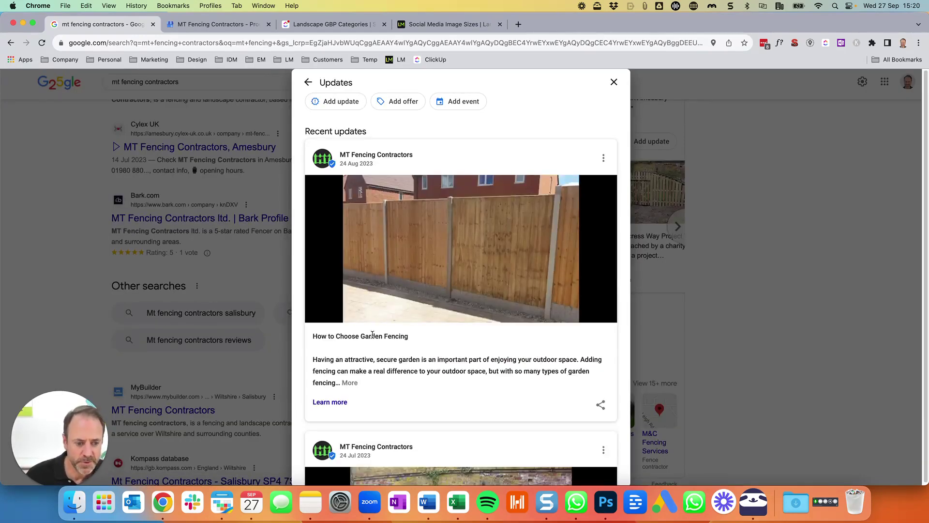
pyautogui.click(349, 382)
pyautogui.scroll(-3, 394, 344)
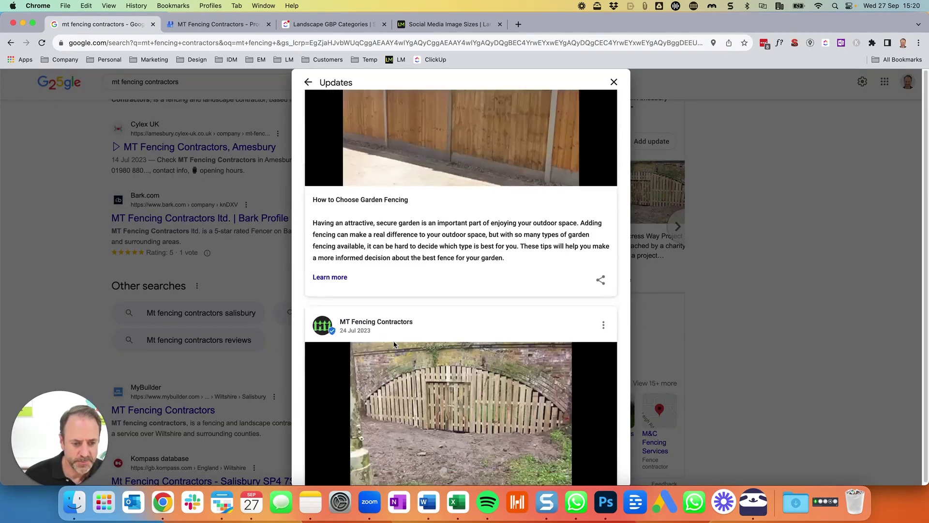
pyautogui.scroll(3, 553, 120)
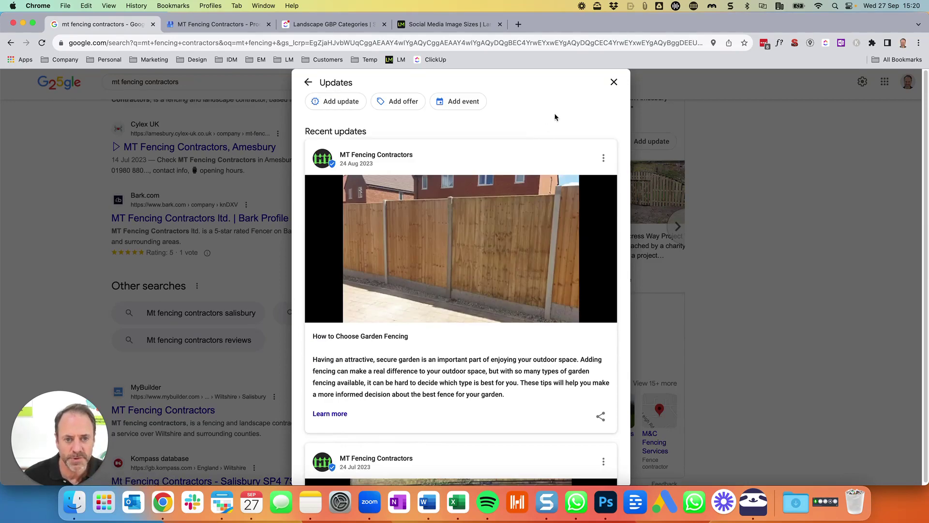
pyautogui.click(613, 82)
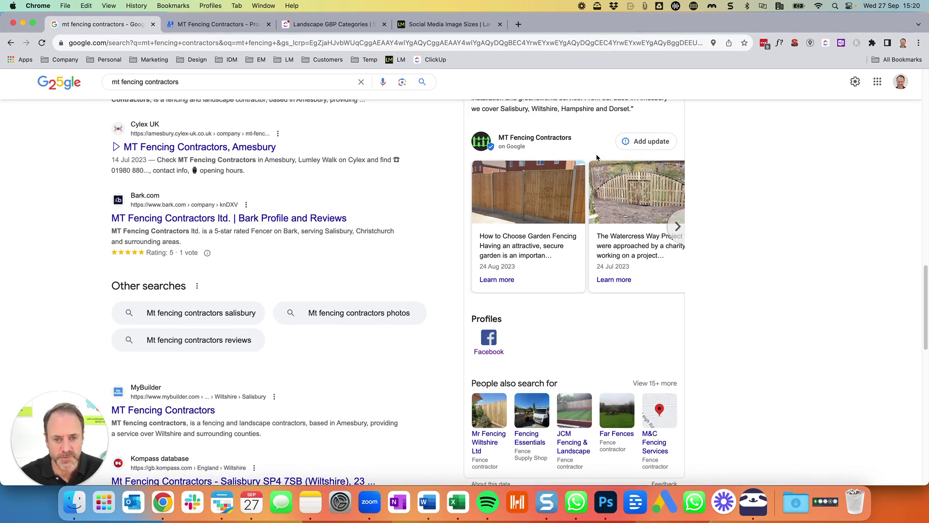
# Examine the Add update form and its button options, trying Book and Call now, and discard the draft
pyautogui.click(647, 143)
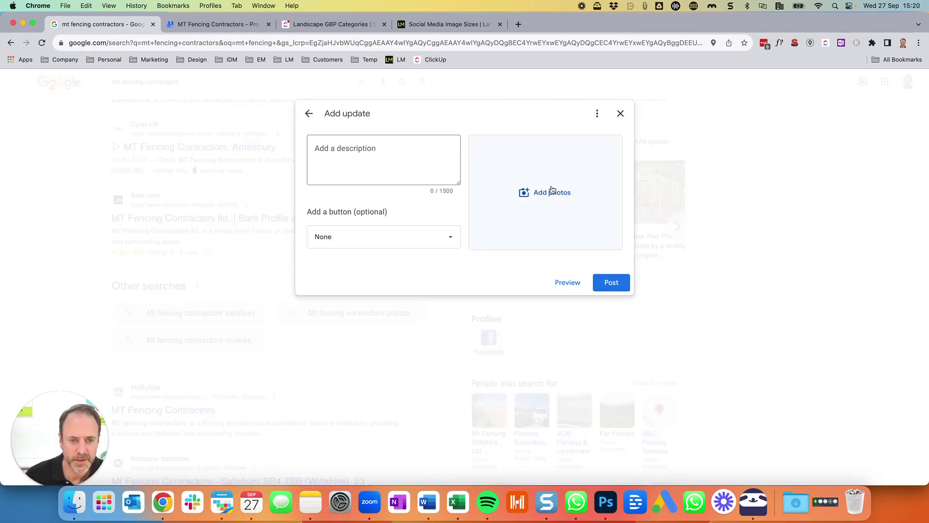
pyautogui.click(442, 239)
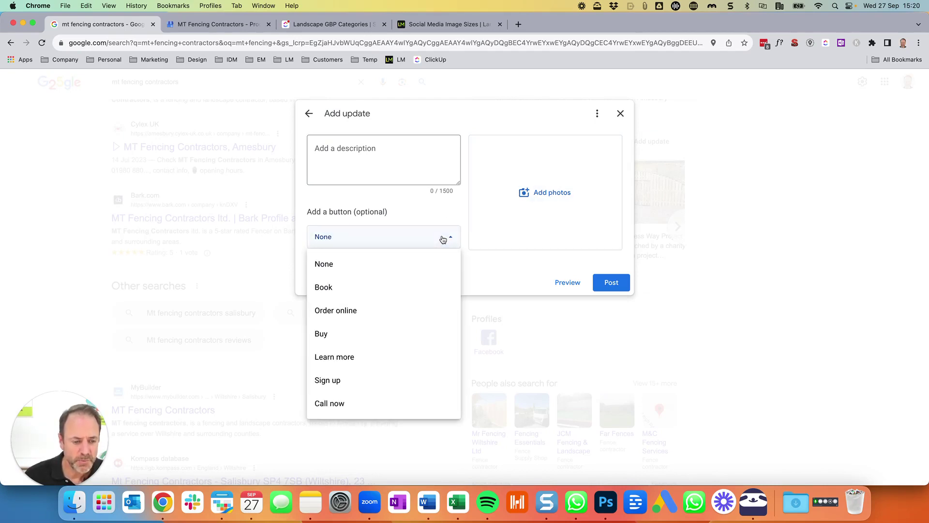
pyautogui.click(329, 289)
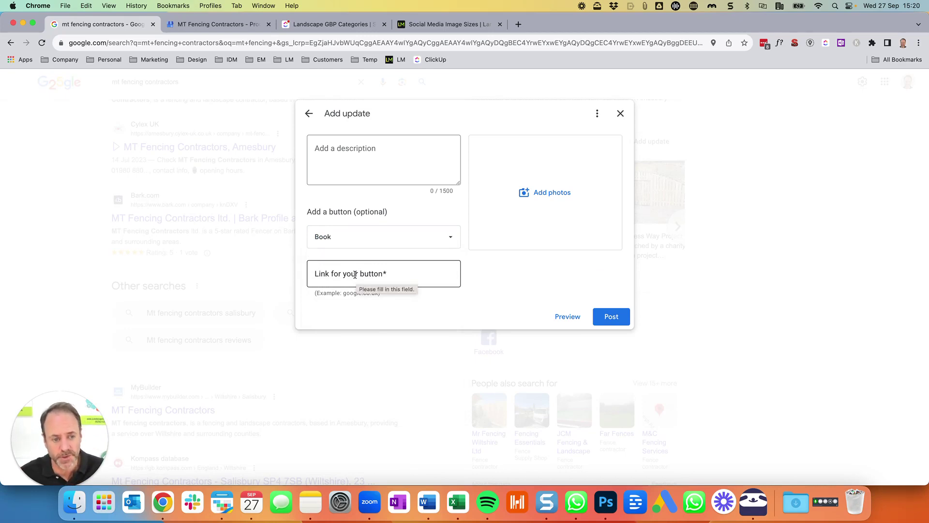
pyautogui.click(404, 239)
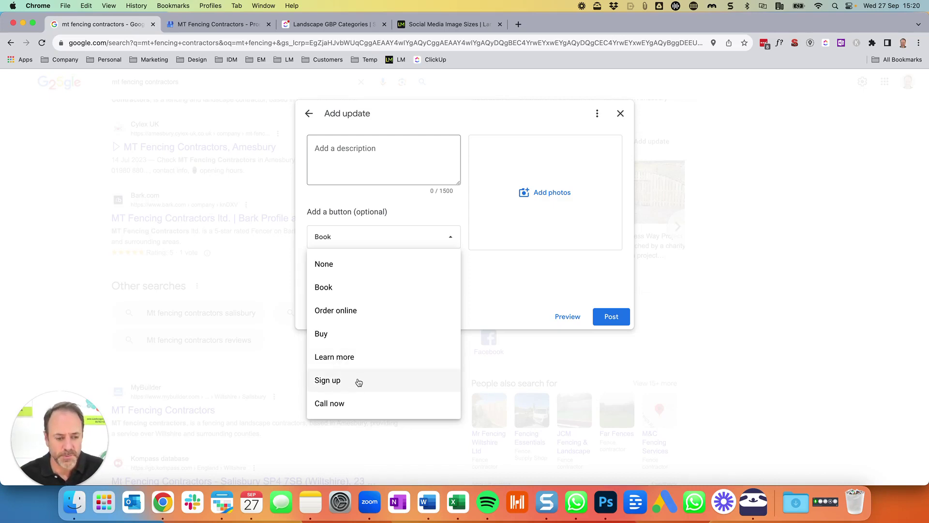
pyautogui.click(337, 407)
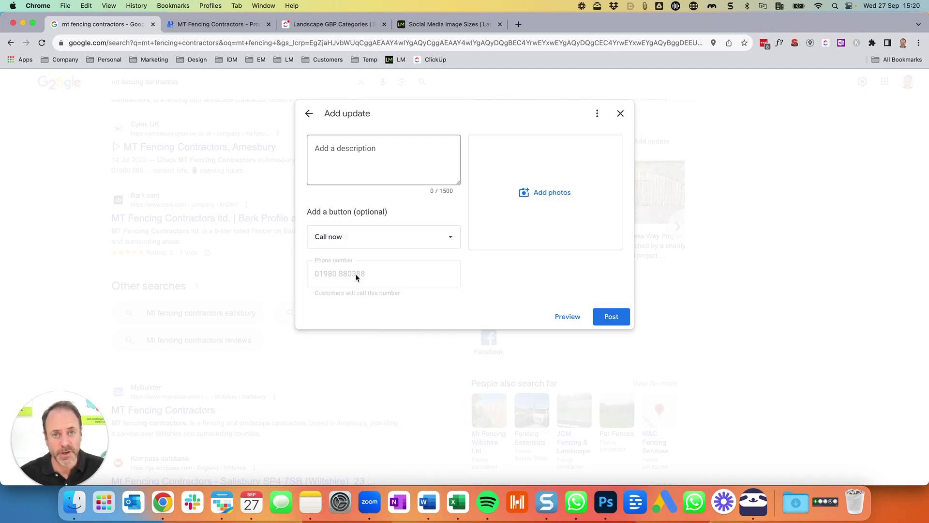
pyautogui.click(421, 235)
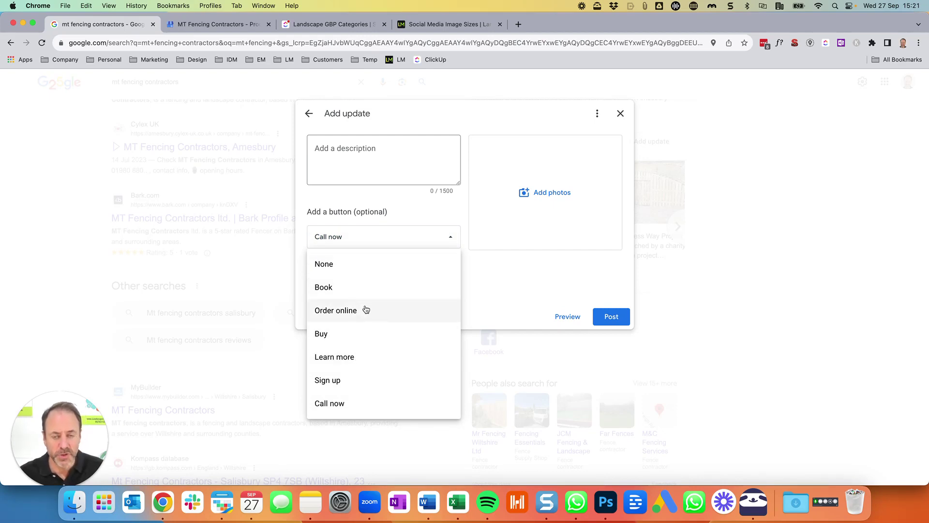
pyautogui.click(443, 238)
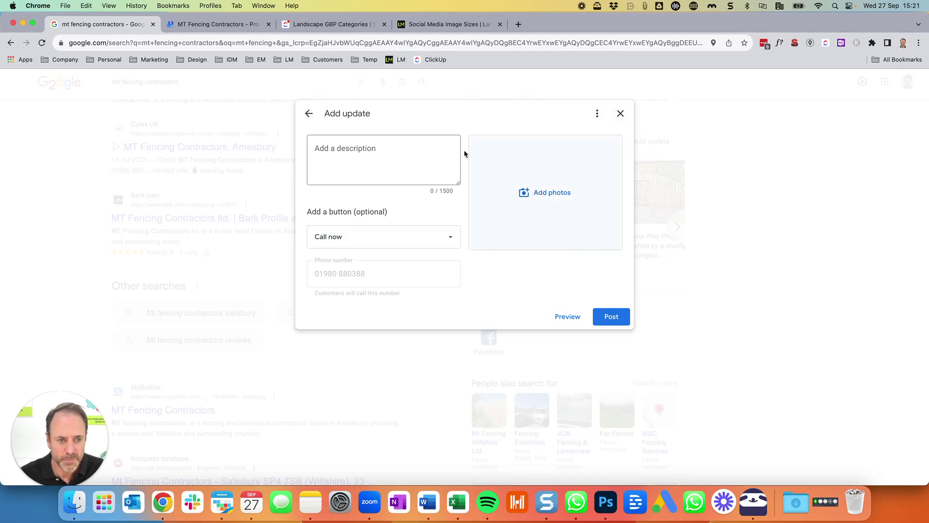
pyautogui.click(620, 113)
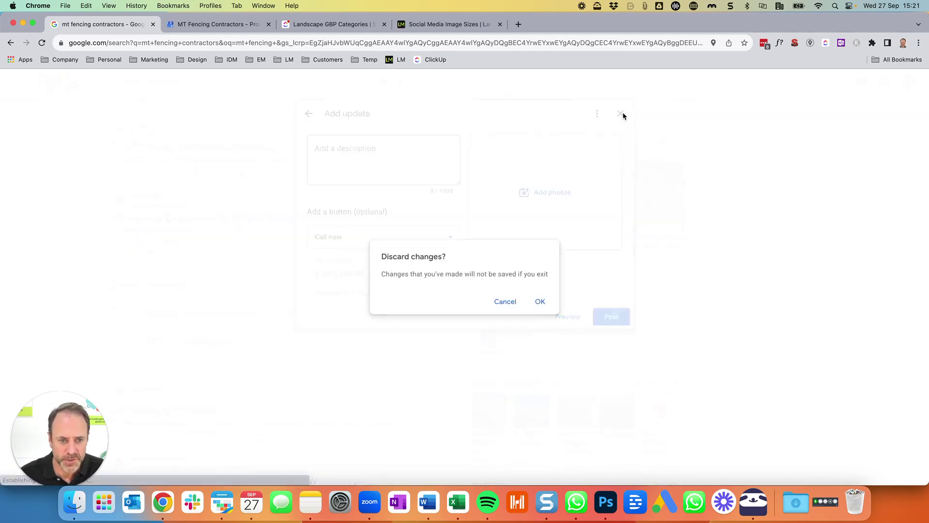
pyautogui.click(540, 301)
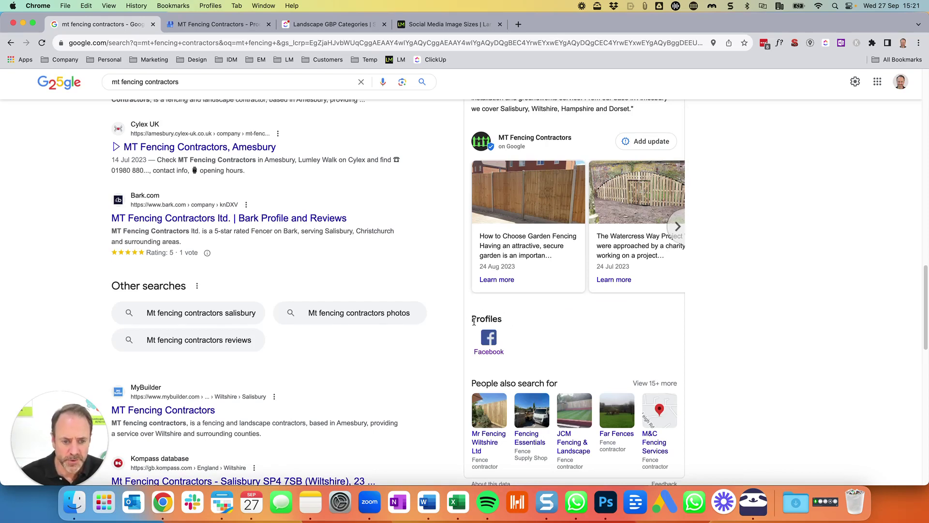
# Review the listing's Profiles and People also search for sections and its other public details, returning to the top of the profile
pyautogui.moveTo(471, 319); pyautogui.dragTo(506, 320)
pyautogui.click(529, 338)
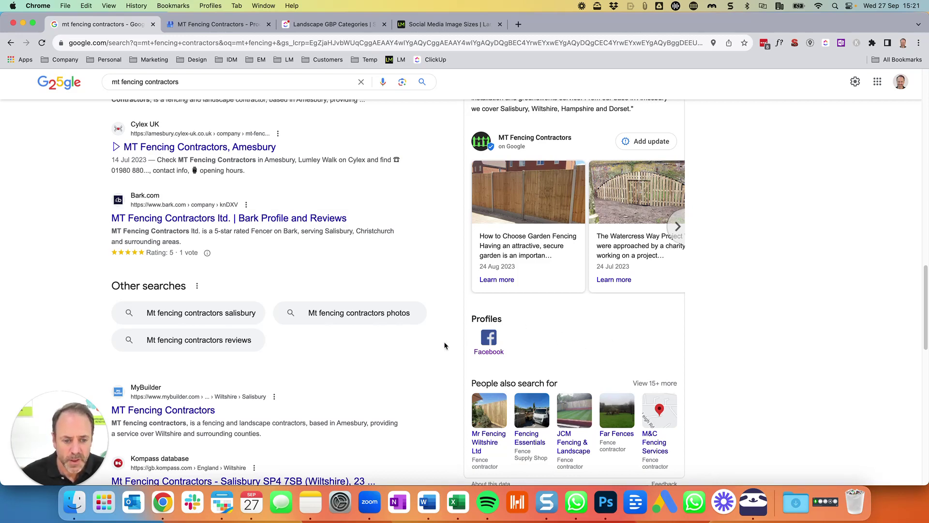
pyautogui.scroll(-3, 453, 334)
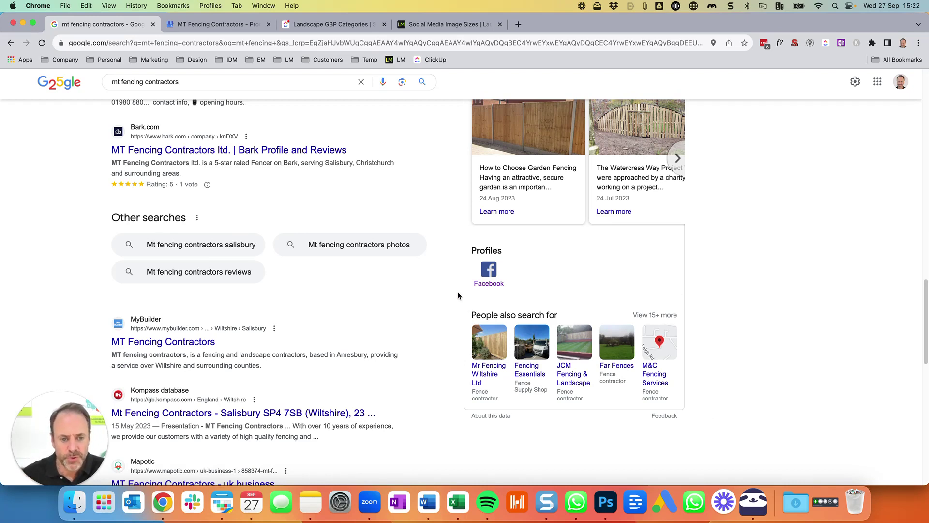
pyautogui.scroll(10, 695, 264)
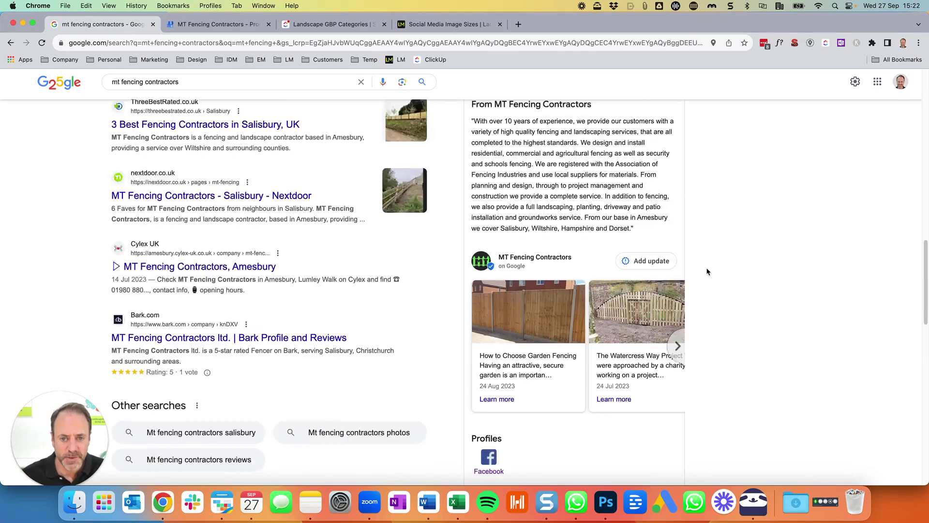
pyautogui.scroll(5, 695, 264)
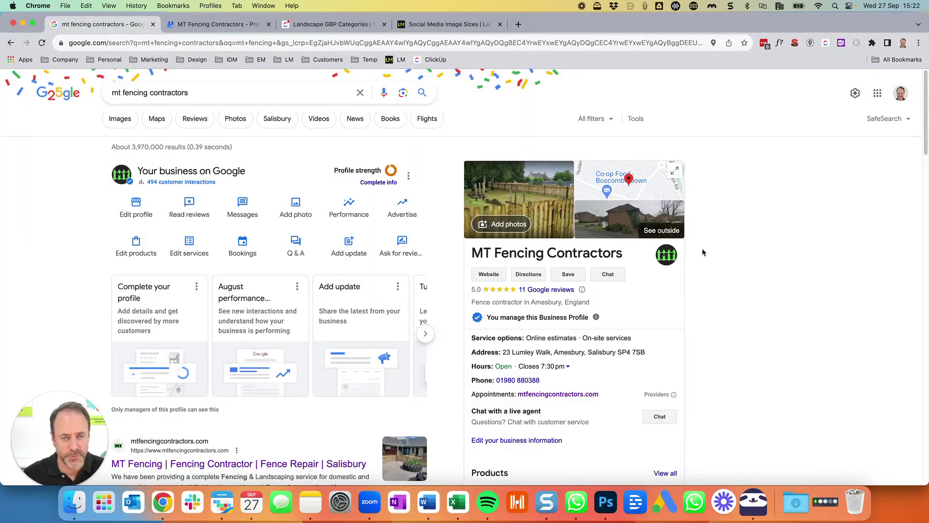
pyautogui.scroll(-10, 703, 252)
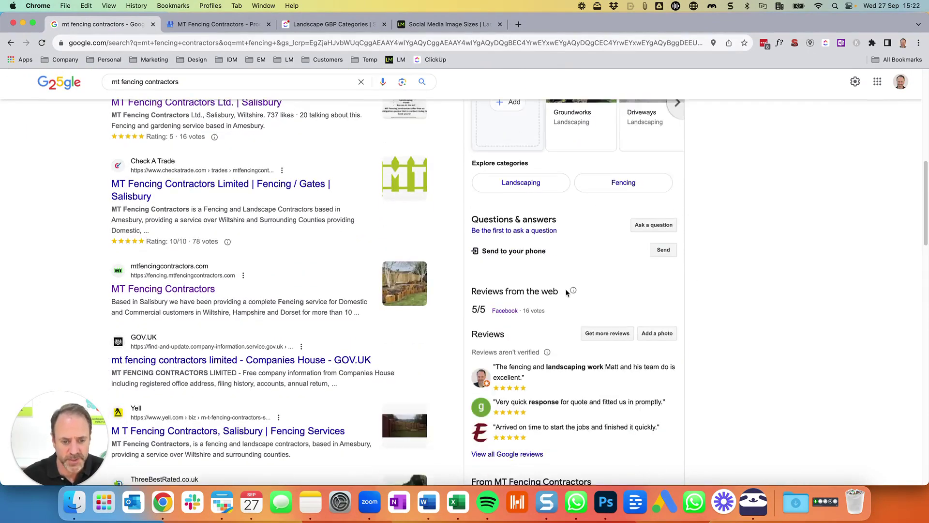
pyautogui.scroll(-8, 574, 292)
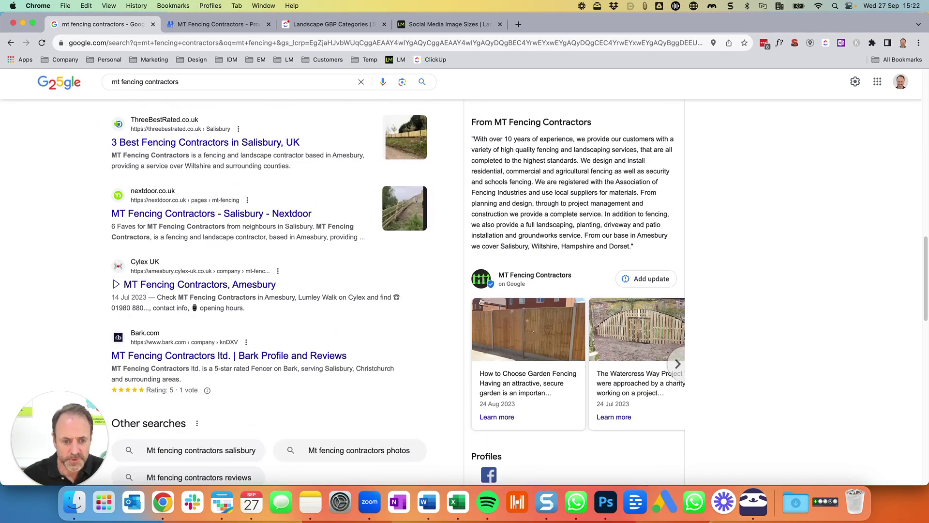
pyautogui.scroll(-4, 691, 289)
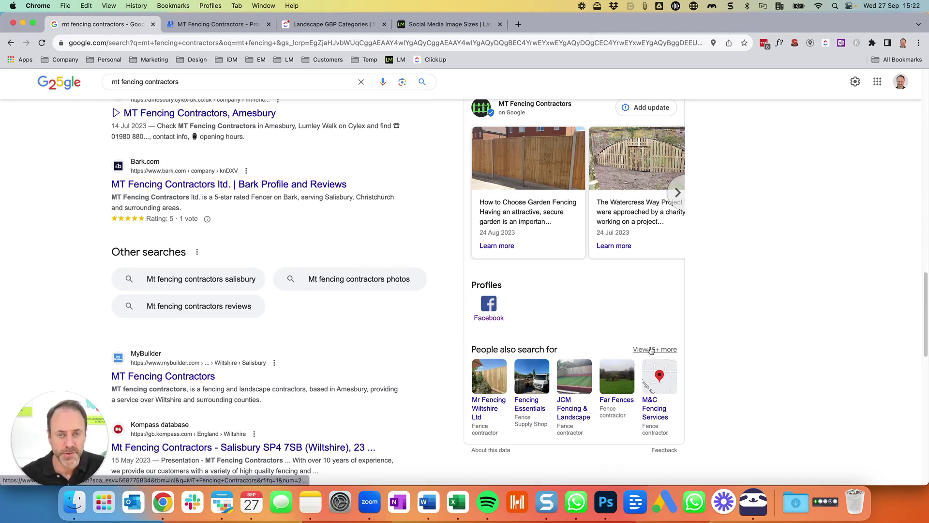
pyautogui.scroll(15, 629, 363)
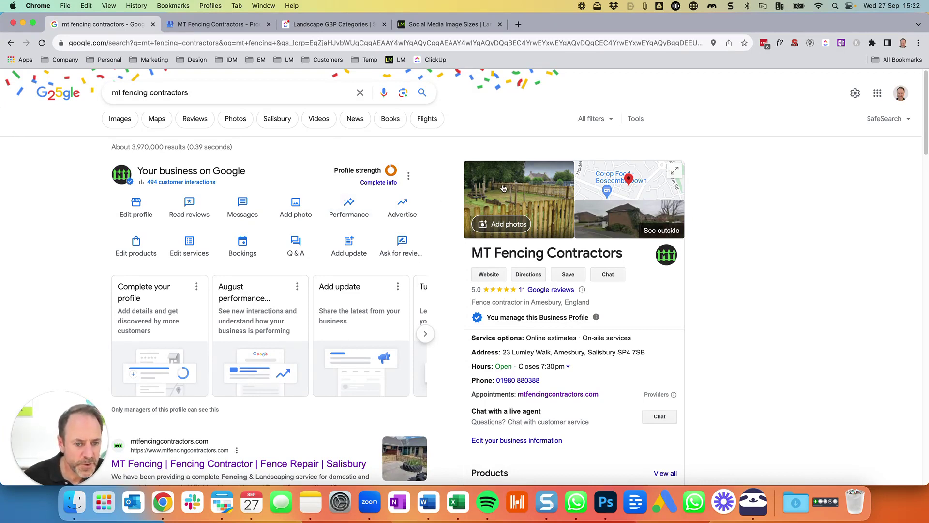
# View the Add photo choices for photo, logo and cover photo, close the dialog and return to the top of the profile
pyautogui.click(296, 207)
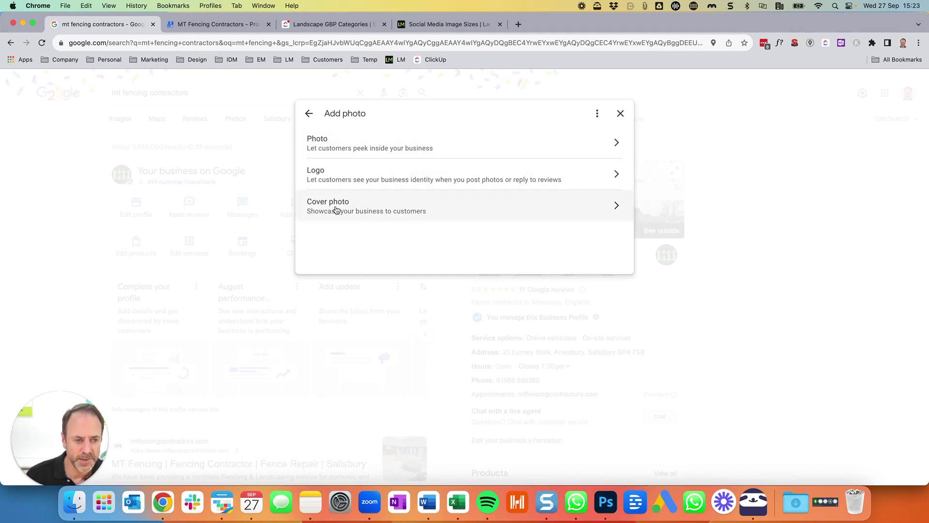
pyautogui.click(620, 114)
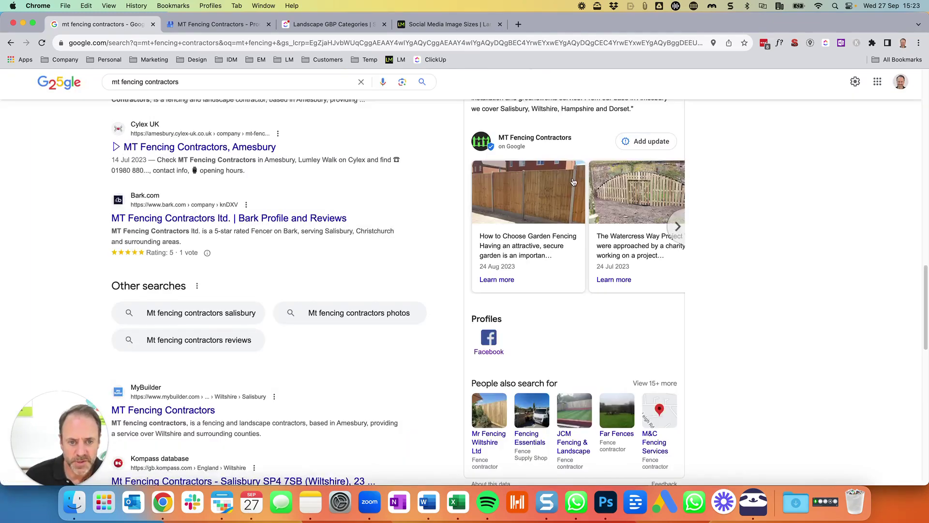
pyautogui.scroll(10, 619, 182)
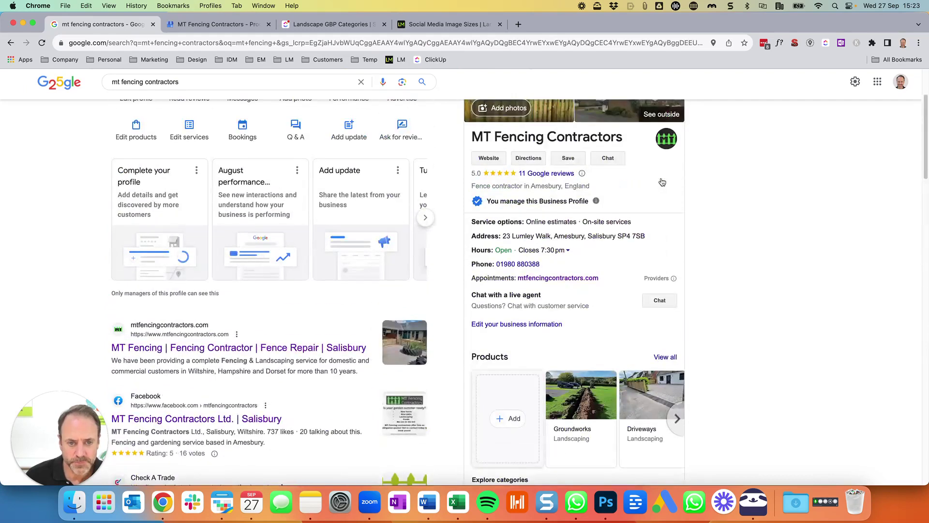
pyautogui.scroll(3, 662, 182)
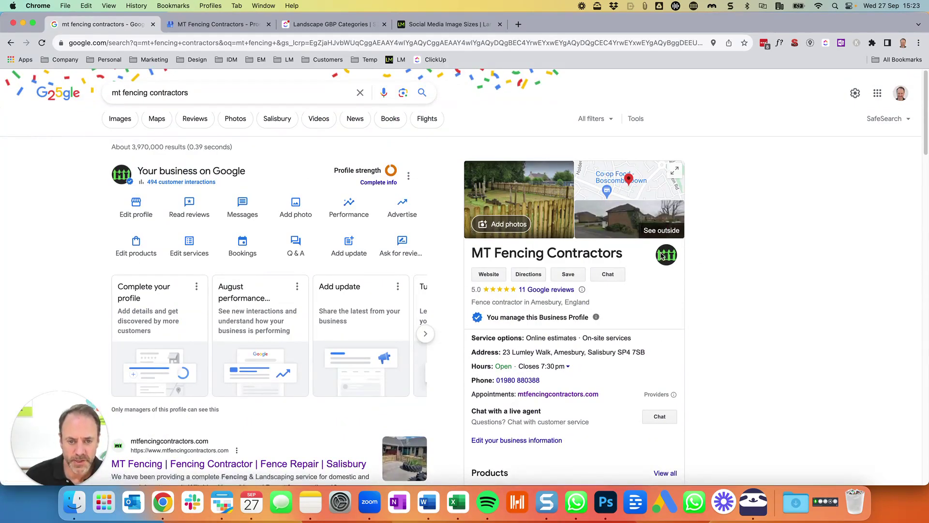
# Open the business's photo gallery, browse the photos added by the owner and return to the search listing
pyautogui.click(509, 193)
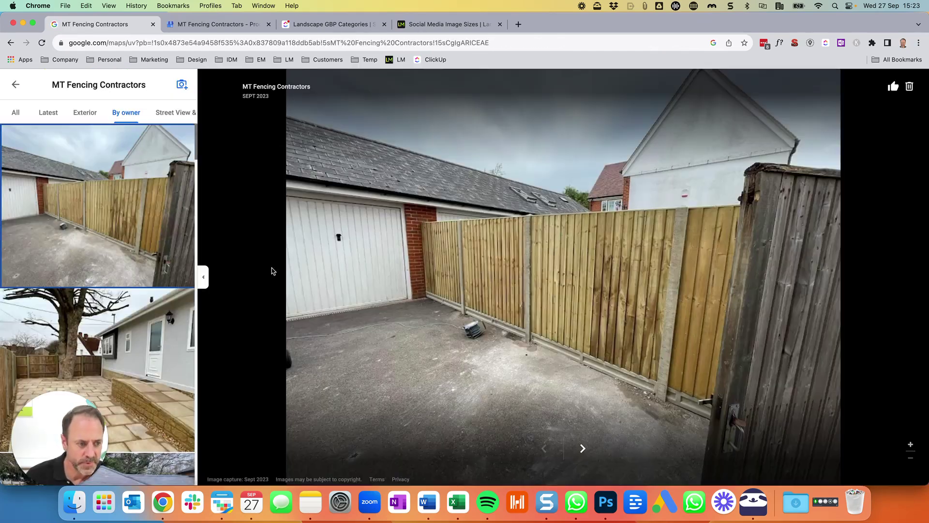
pyautogui.scroll(-10, 123, 214)
pyautogui.scroll(-10, 124, 214)
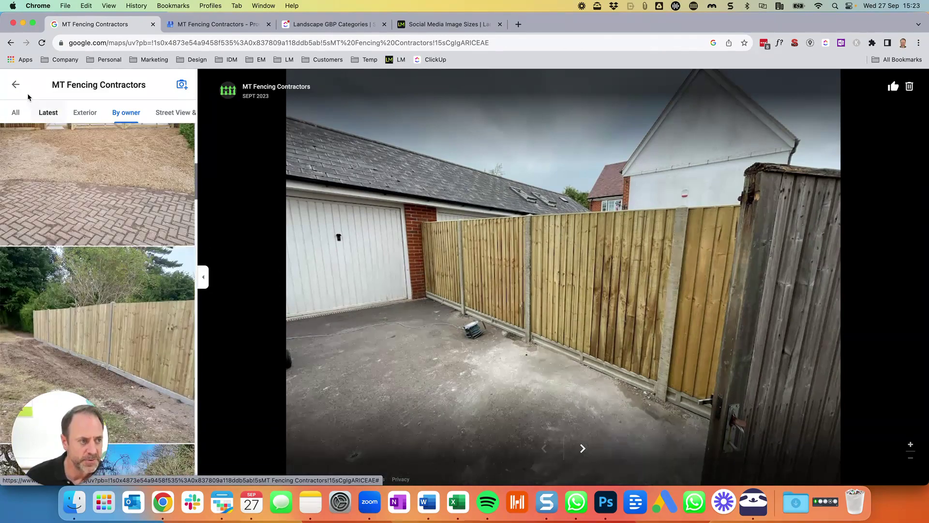
pyautogui.click(16, 84)
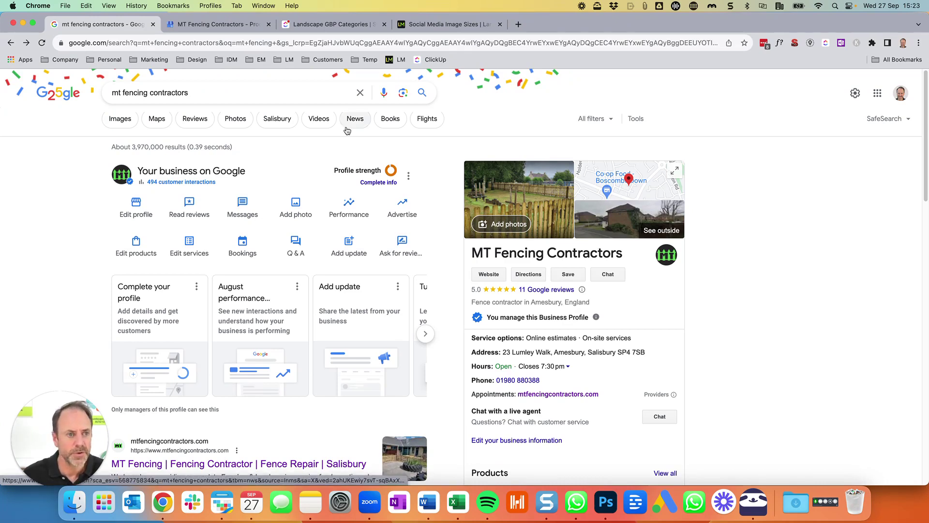
# Switch to the Social Media Image Sizes page and view the recommended Google Business Profile image sizes
pyautogui.click(437, 25)
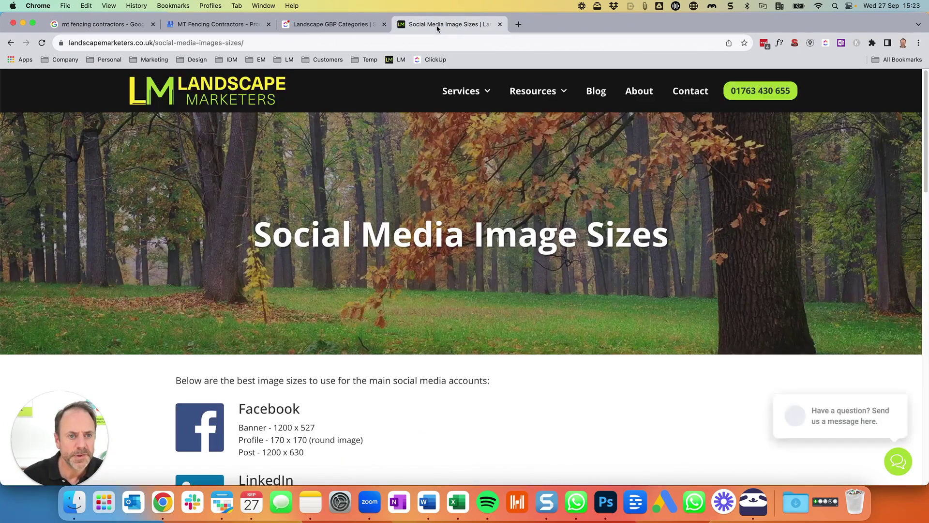
pyautogui.moveTo(548, 93)
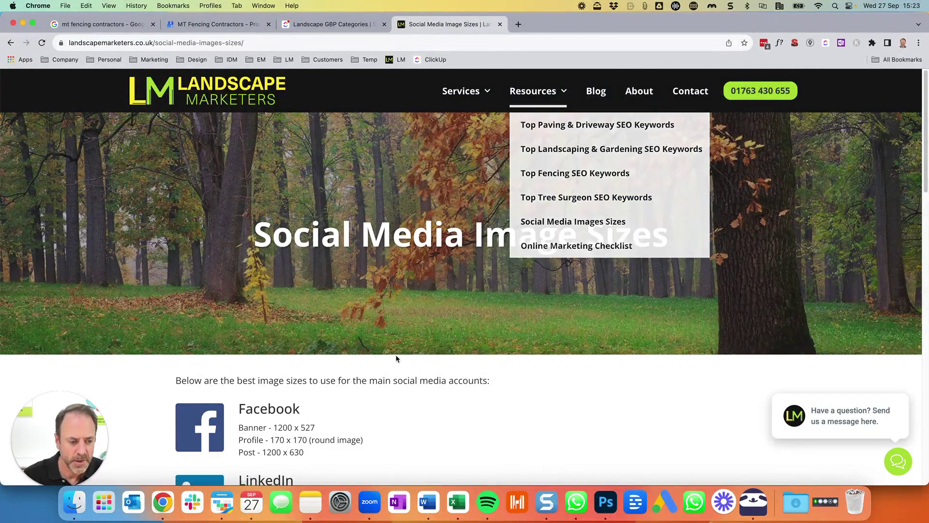
pyautogui.scroll(-2, 399, 344)
pyautogui.scroll(-4, 401, 327)
pyautogui.scroll(-1, 406, 309)
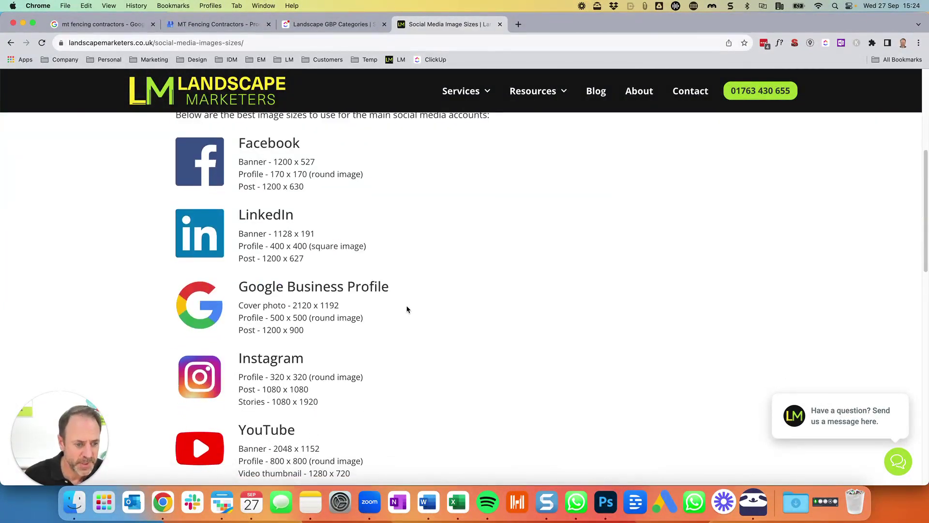
# Highlight the recommended Google Business Profile cover photo size, compare it with the listing's cover photo and return to the image sizes page
pyautogui.moveTo(292, 305); pyautogui.dragTo(348, 308)
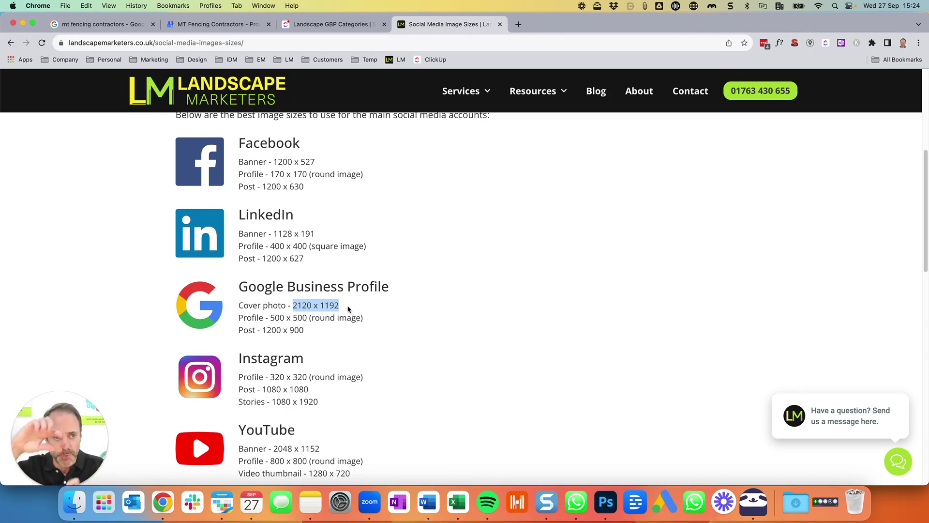
pyautogui.click(132, 26)
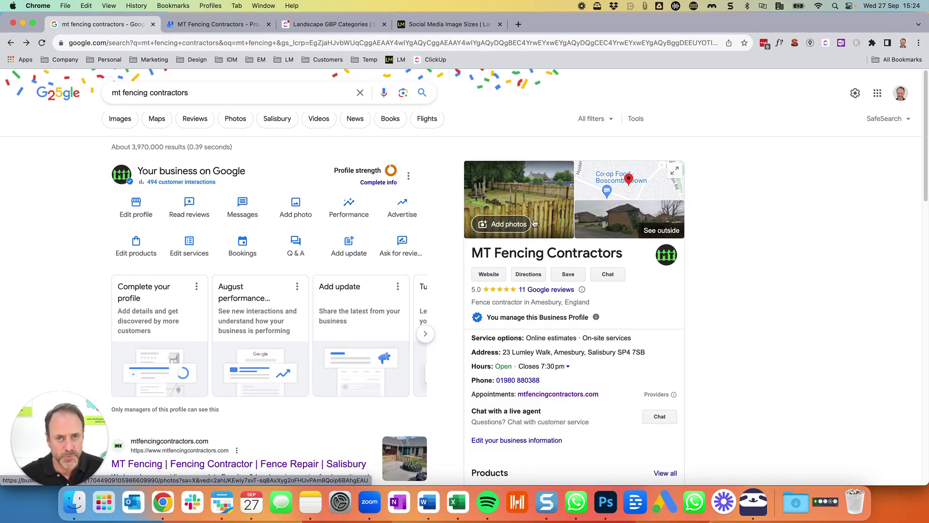
pyautogui.click(450, 25)
pyautogui.click(357, 308)
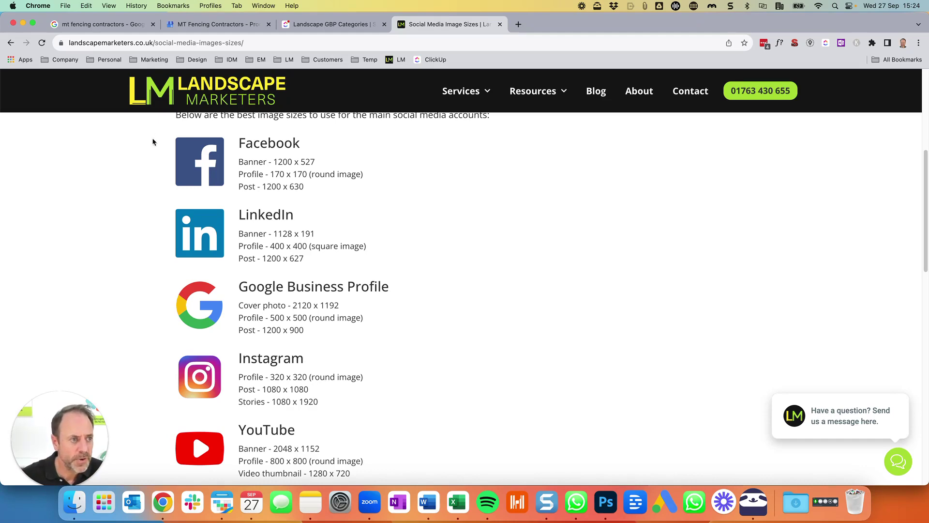
# Return to the MT Fencing Contractors search listing, view the Add photo option for uploading photos or videos and close the dialog
pyautogui.click(123, 28)
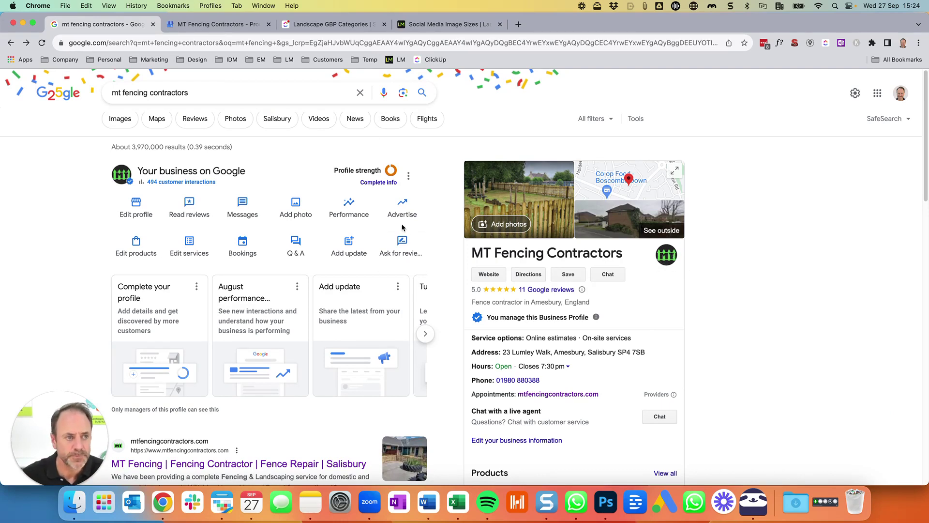
pyautogui.click(294, 207)
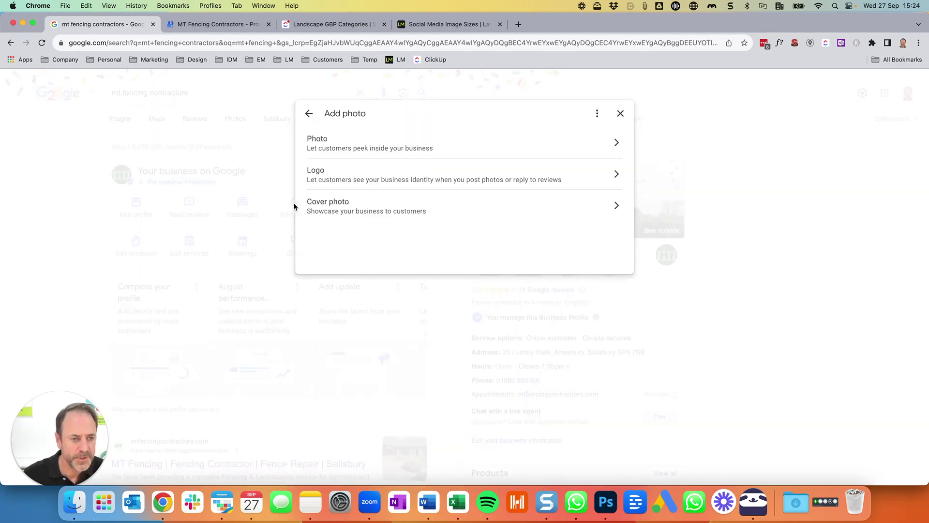
pyautogui.click(325, 147)
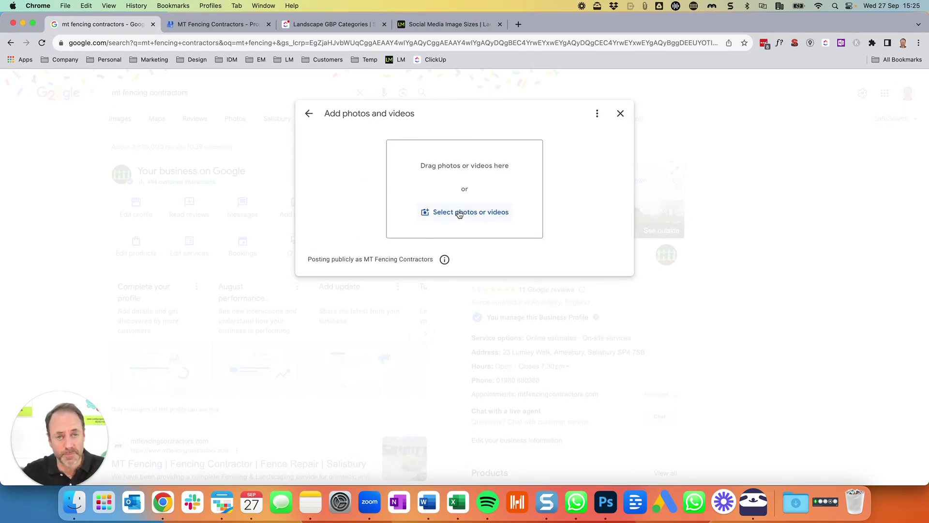
pyautogui.click(309, 113)
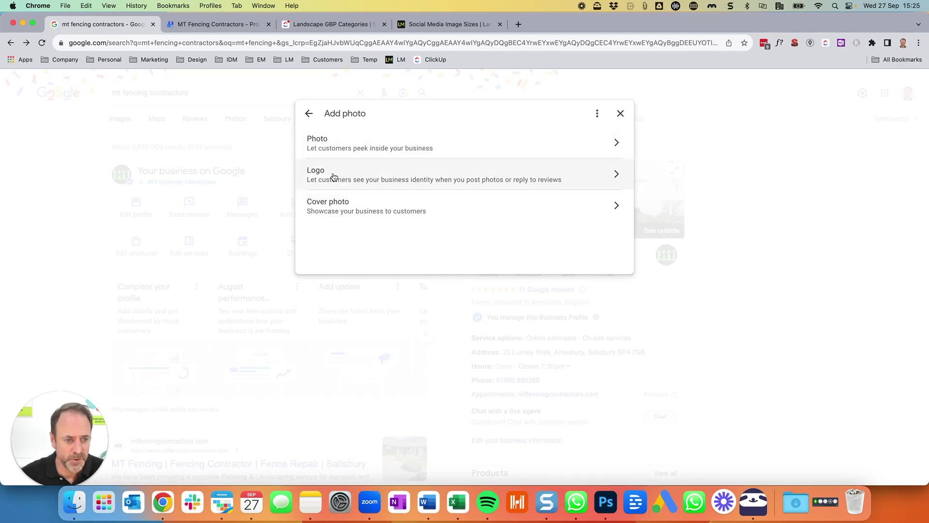
pyautogui.click(620, 114)
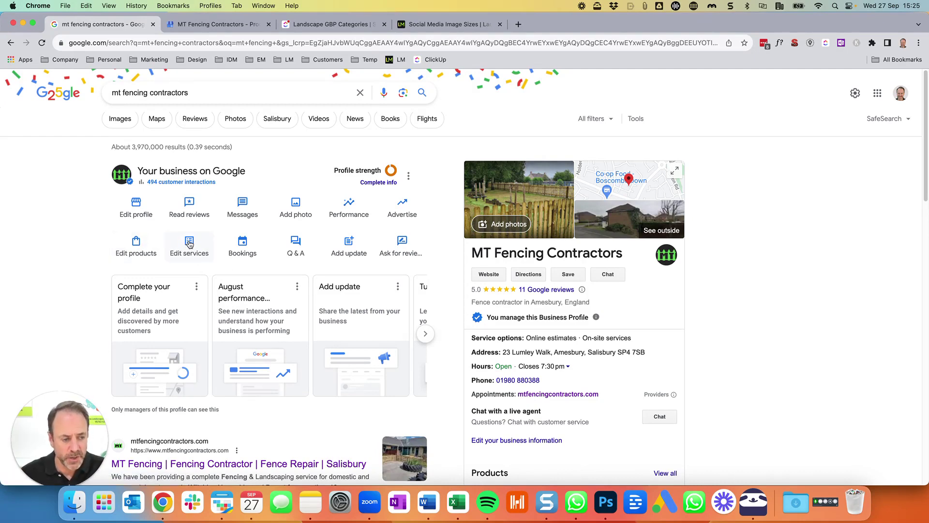
# Open the business's services and review the current and previous entries under each category, returning to the start of the list
pyautogui.click(188, 244)
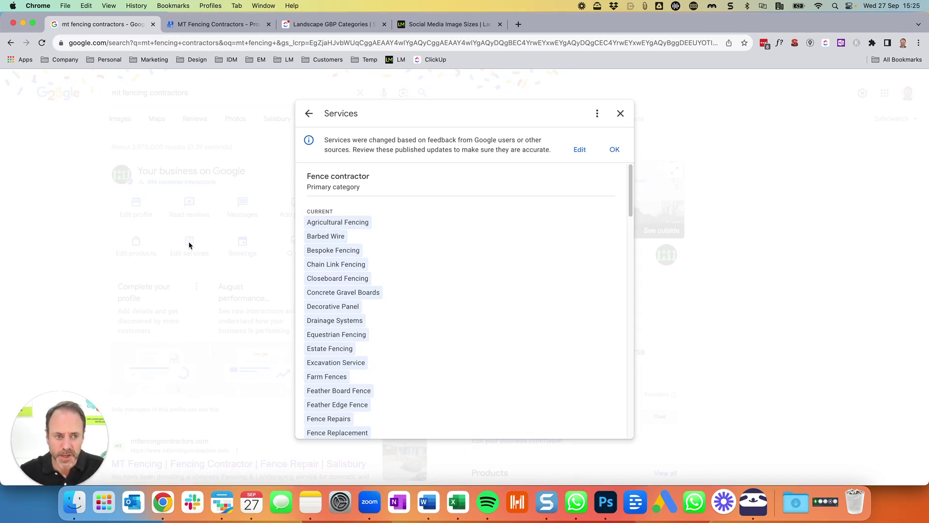
pyautogui.scroll(-3, 426, 204)
pyautogui.scroll(3, 433, 206)
pyautogui.scroll(1, 440, 207)
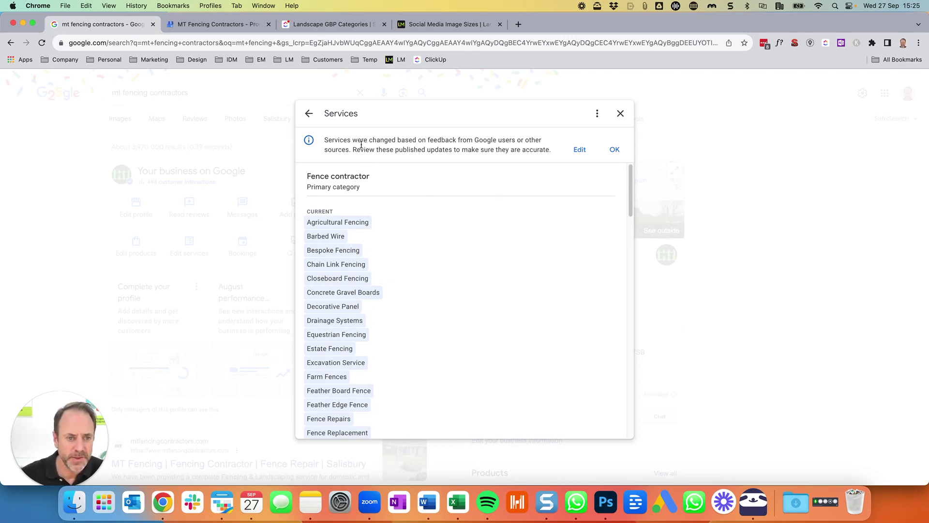
pyautogui.scroll(-10, 397, 277)
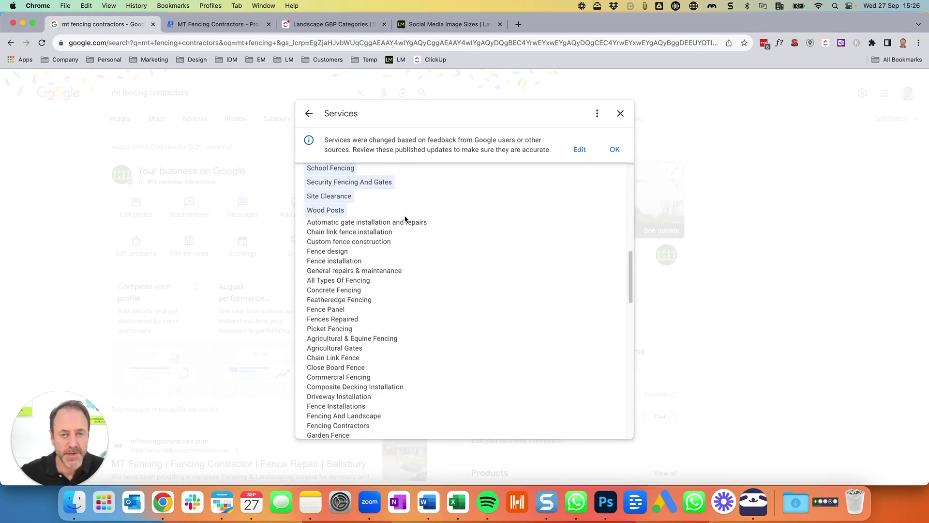
pyautogui.scroll(-10, 407, 219)
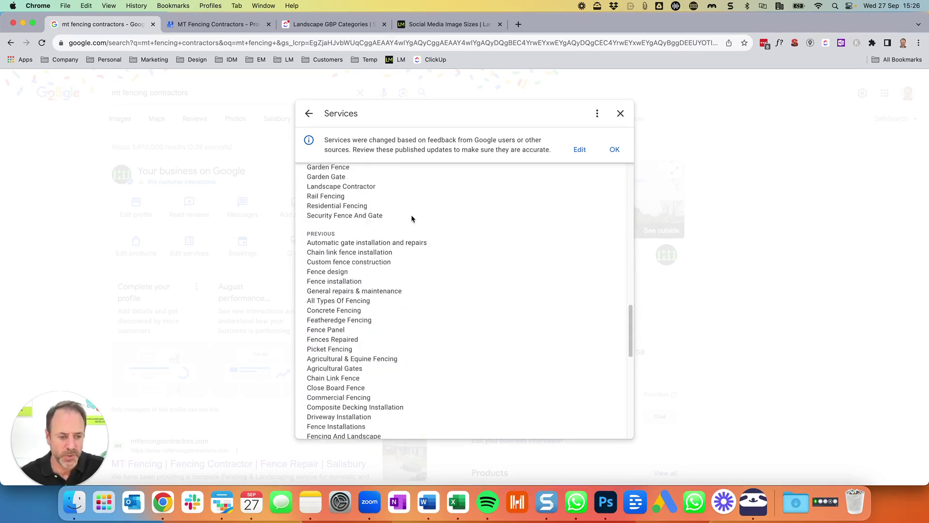
pyautogui.scroll(-5, 413, 219)
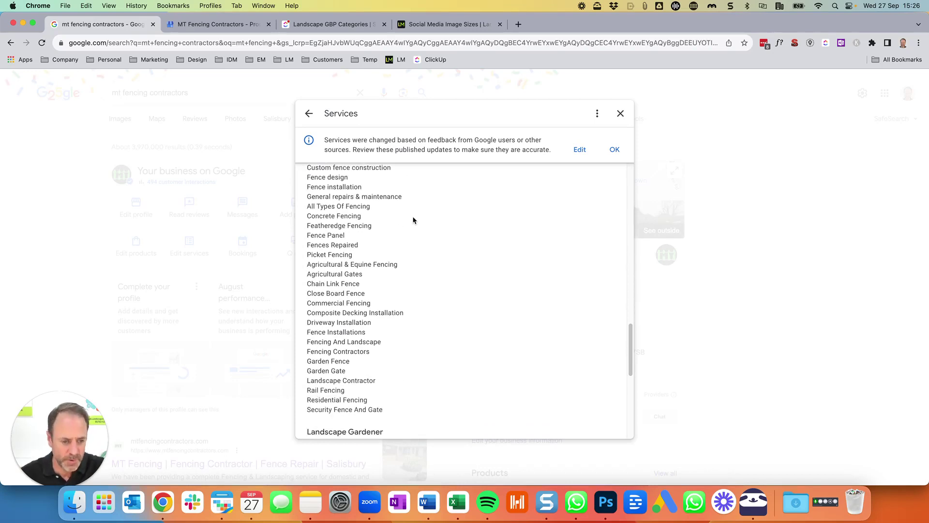
pyautogui.scroll(-5, 413, 221)
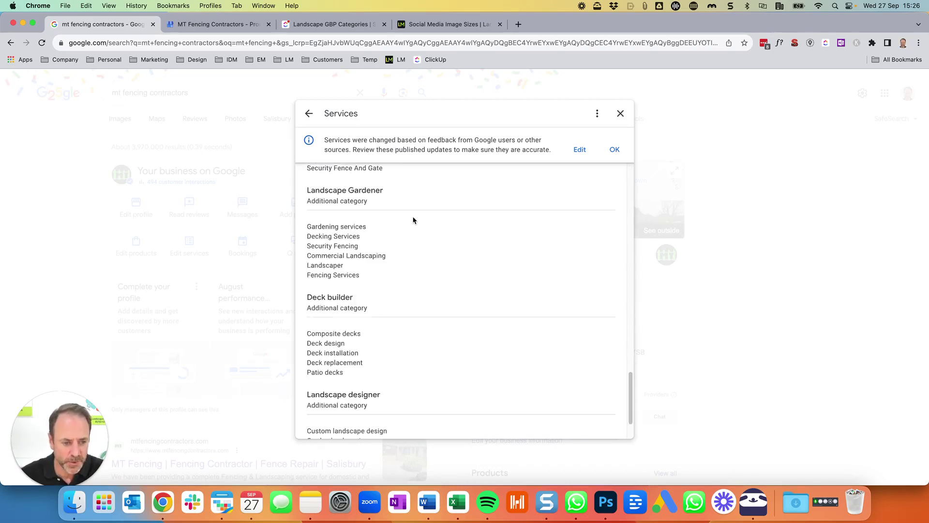
pyautogui.moveTo(631, 410); pyautogui.dragTo(608, 184)
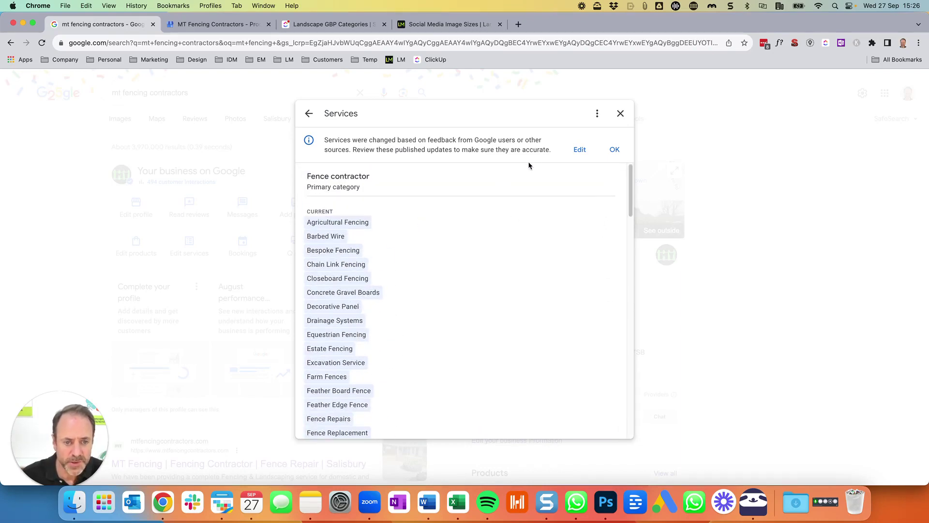
# Edit the updated services, review the selected services under the categories and save the list
pyautogui.click(580, 150)
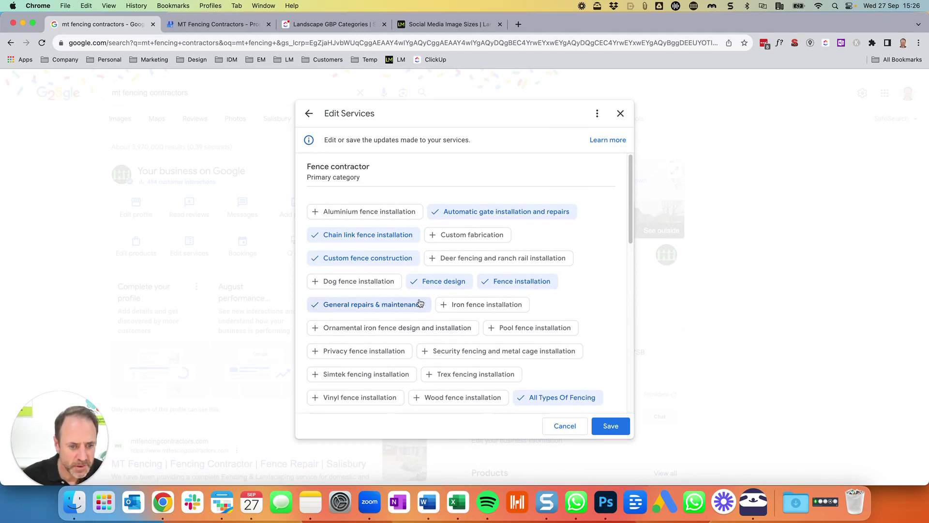
pyautogui.scroll(-1, 561, 276)
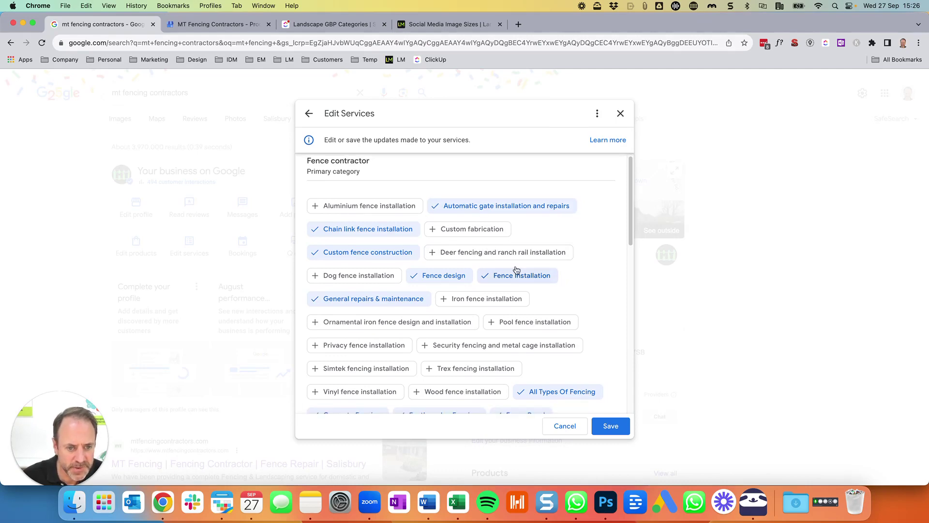
pyautogui.scroll(-3, 573, 279)
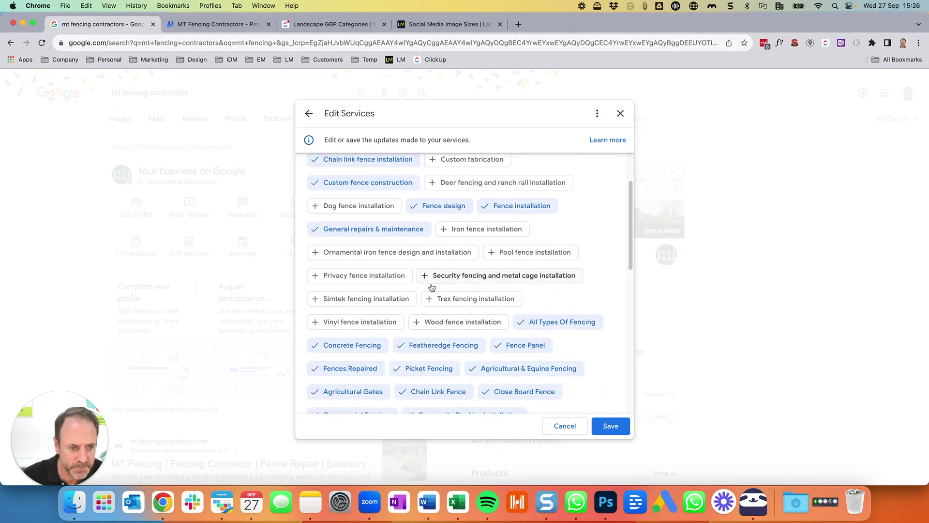
pyautogui.scroll(-10, 571, 251)
pyautogui.scroll(15, 572, 259)
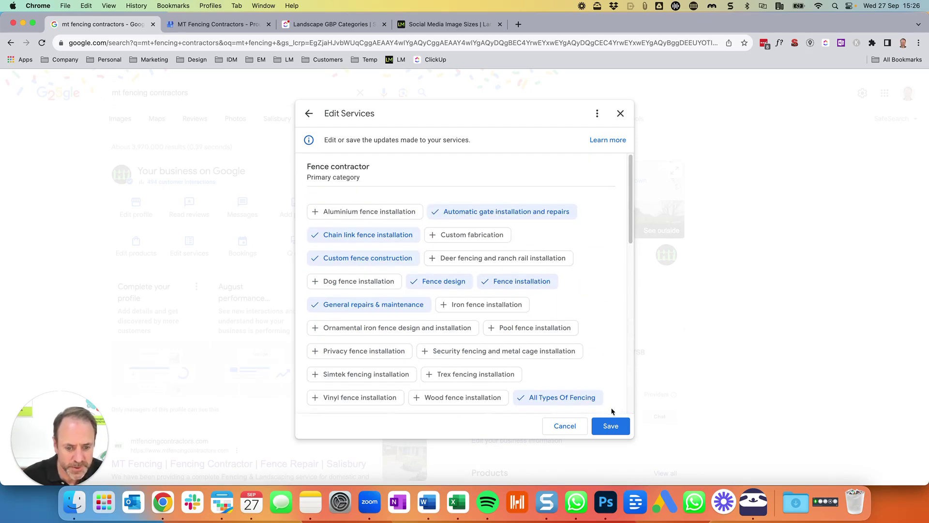
pyautogui.click(611, 427)
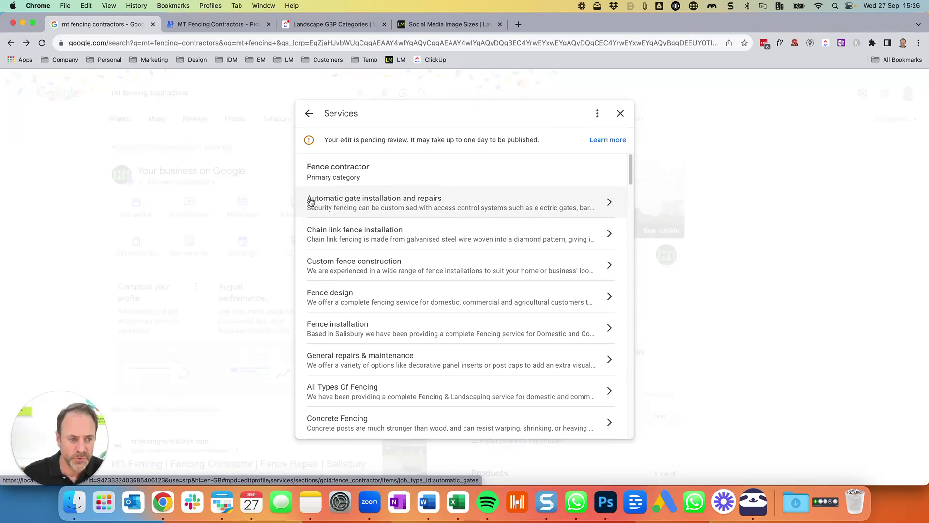
# View the Automatic gate installation and repairs service details, highlight its description and return to the services list
pyautogui.click(417, 205)
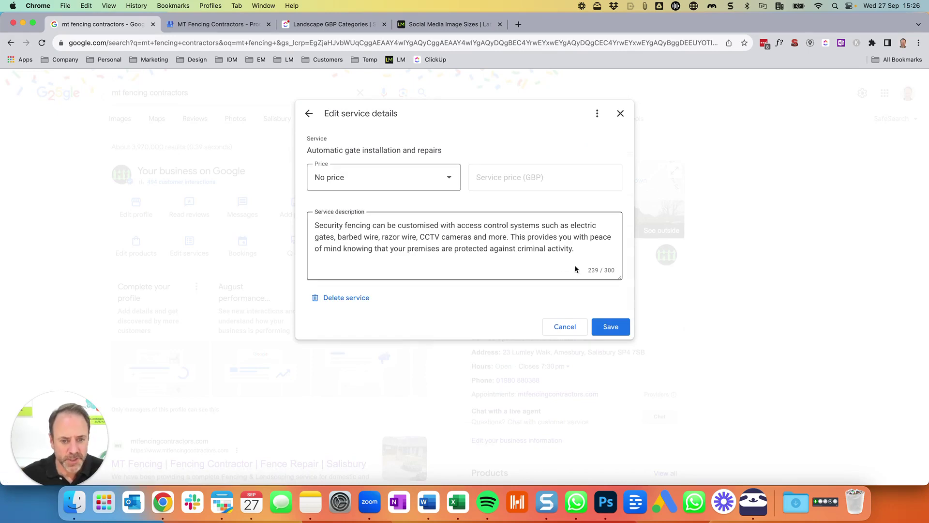
pyautogui.moveTo(580, 250); pyautogui.dragTo(302, 231)
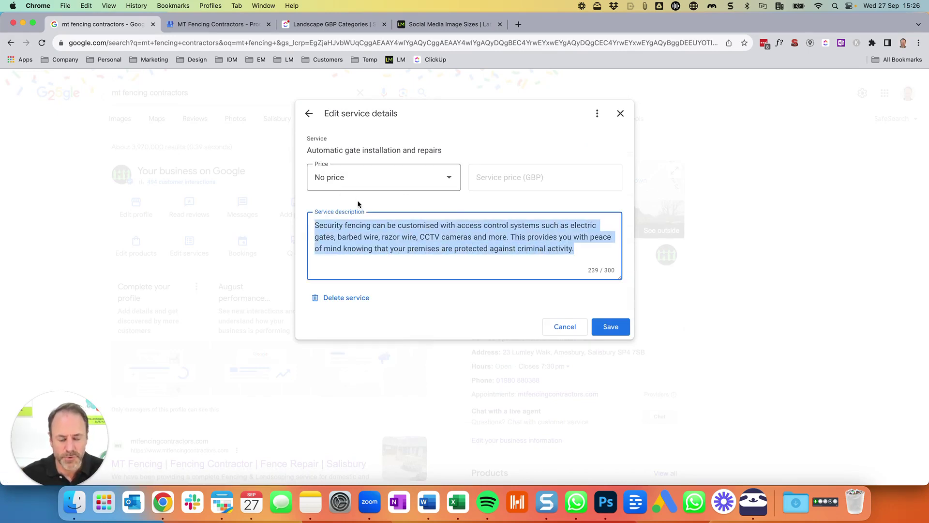
pyautogui.click(429, 310)
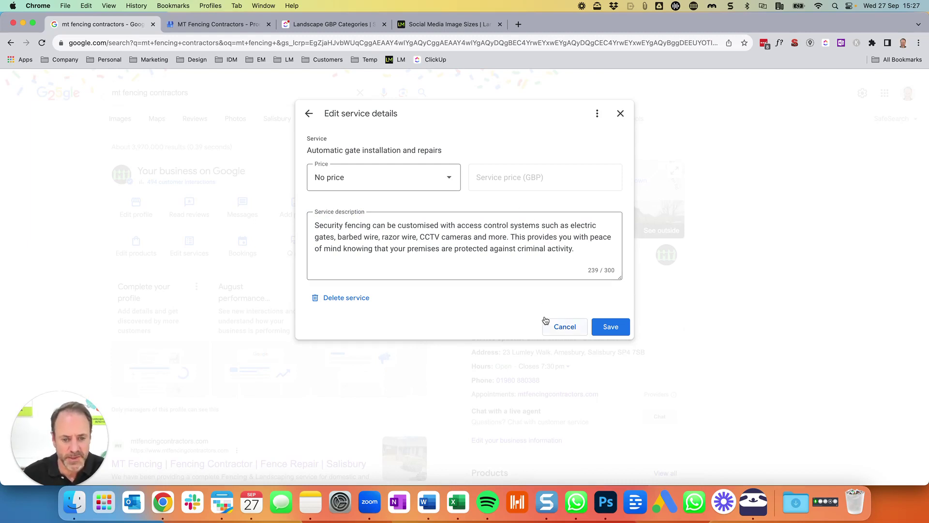
pyautogui.click(316, 118)
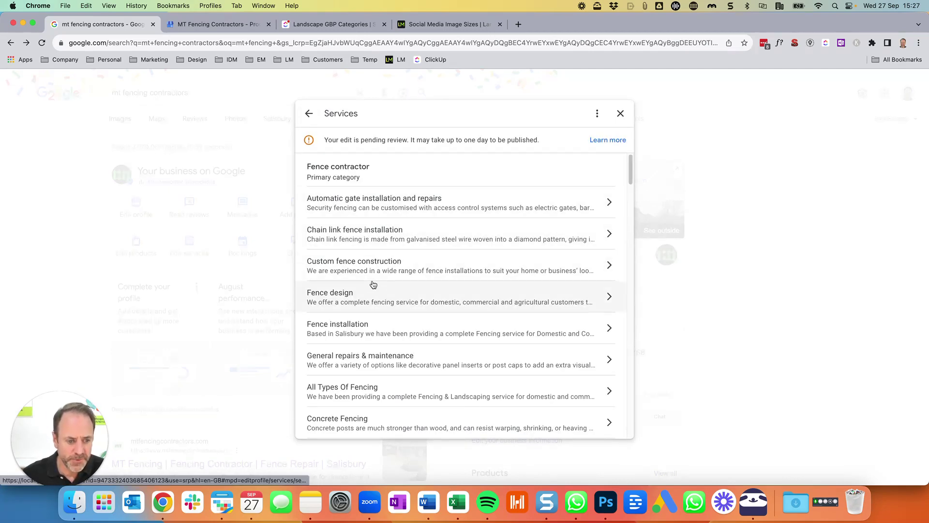
# View the Fence installation service description, cancel without changes, look through the services list and close it
pyautogui.click(488, 328)
pyautogui.moveTo(521, 272); pyautogui.dragTo(311, 223)
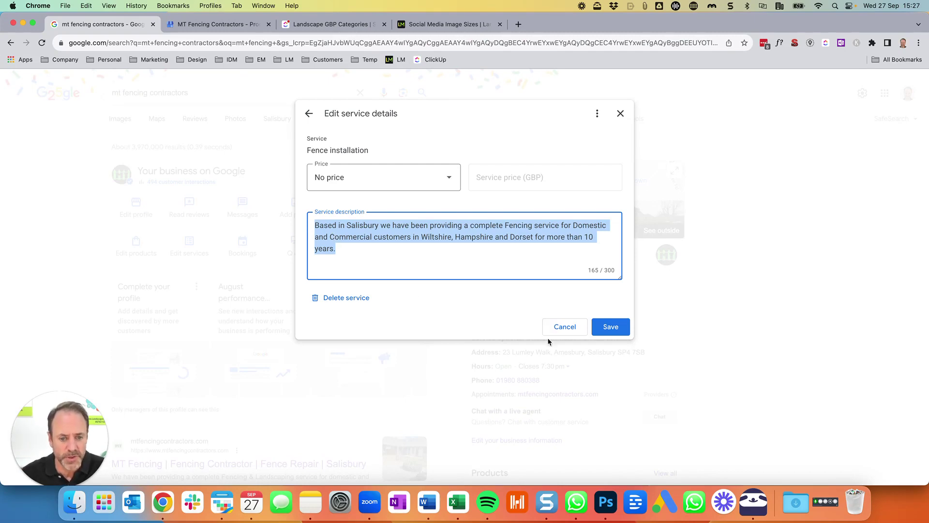
pyautogui.click(564, 326)
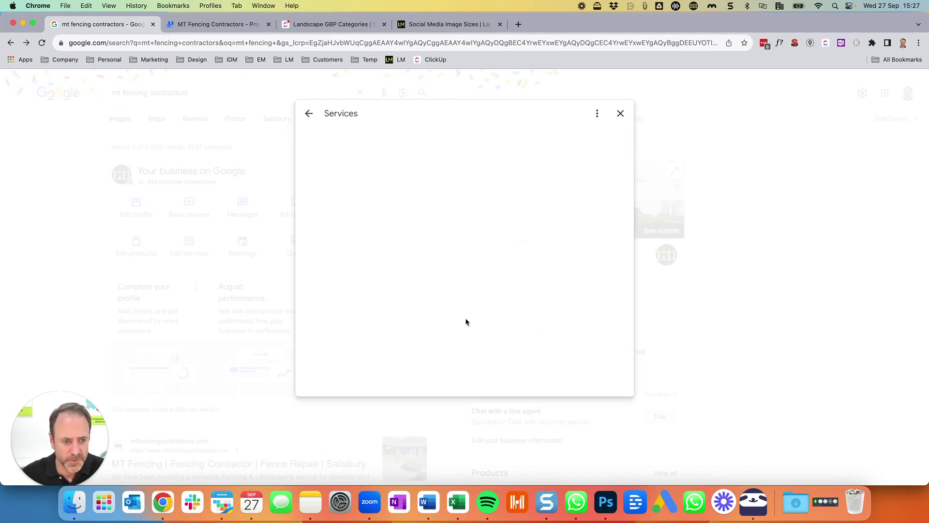
pyautogui.scroll(-3, 423, 253)
pyautogui.scroll(3, 426, 256)
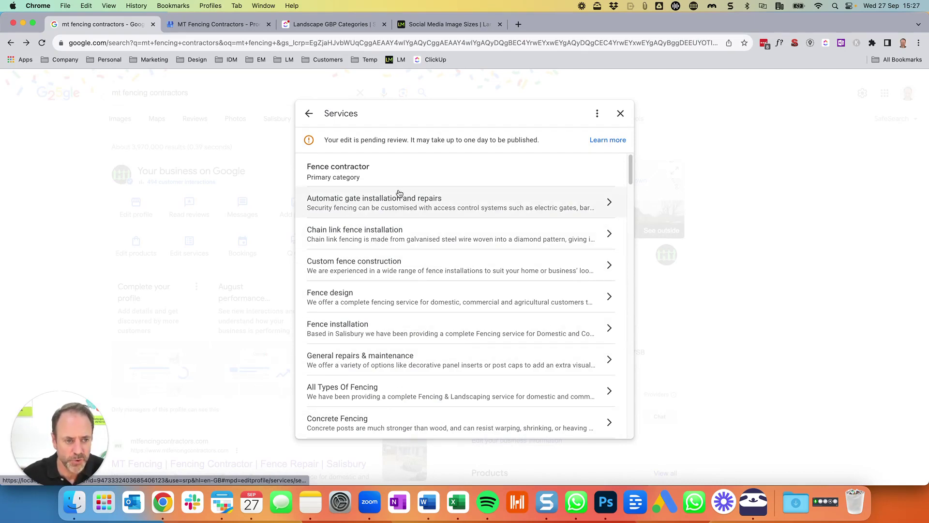
pyautogui.click(621, 113)
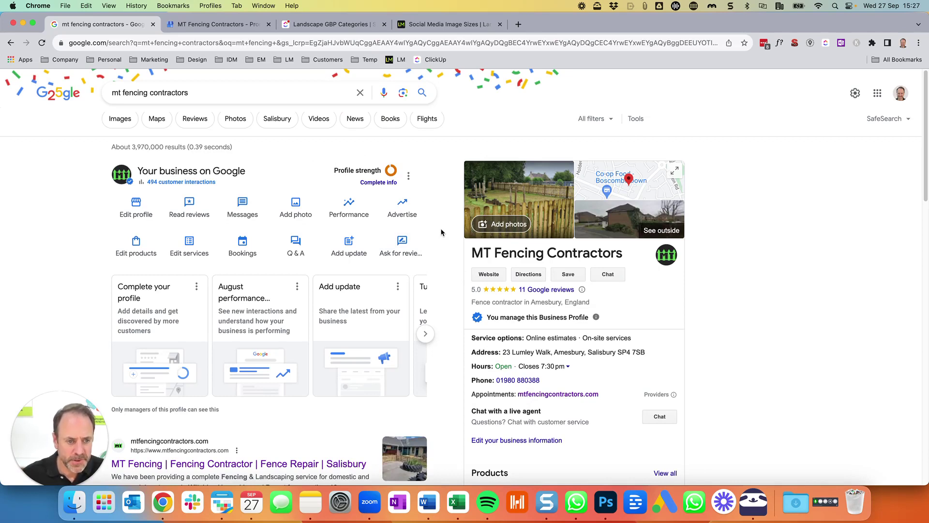
# View the Business Profile settings for people and access, advanced settings and linked accounts, and return to the listing
pyautogui.click(409, 177)
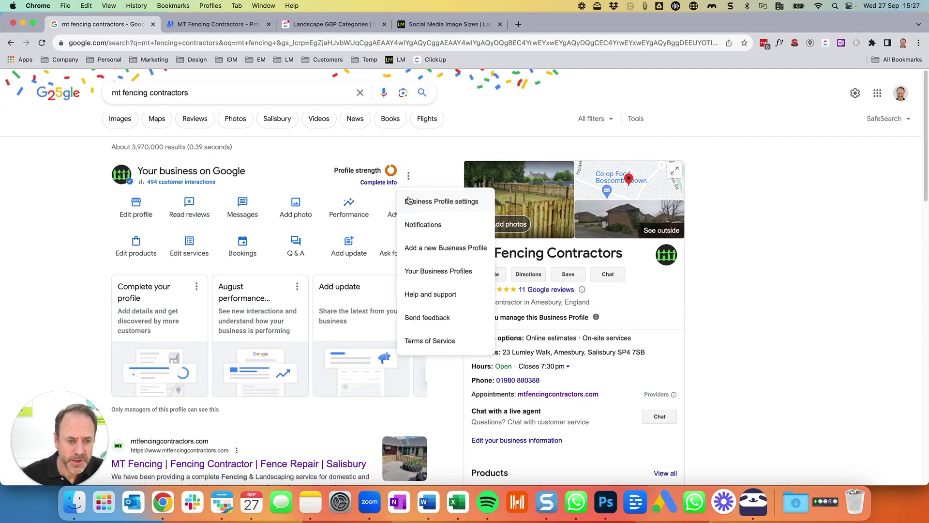
pyautogui.click(442, 203)
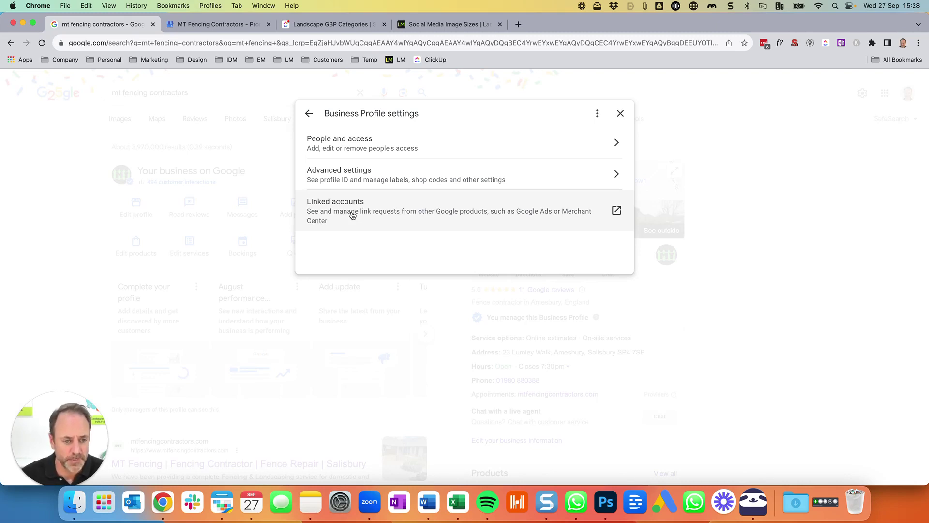
pyautogui.click(309, 113)
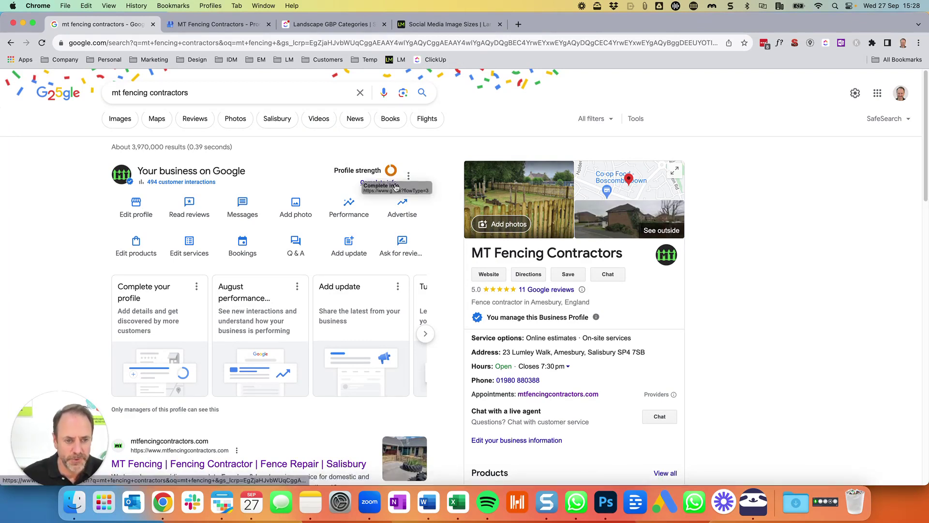
# View the profile strength's suggested steps for completing the Business Profile and exit, confirming to do them another time
pyautogui.click(372, 183)
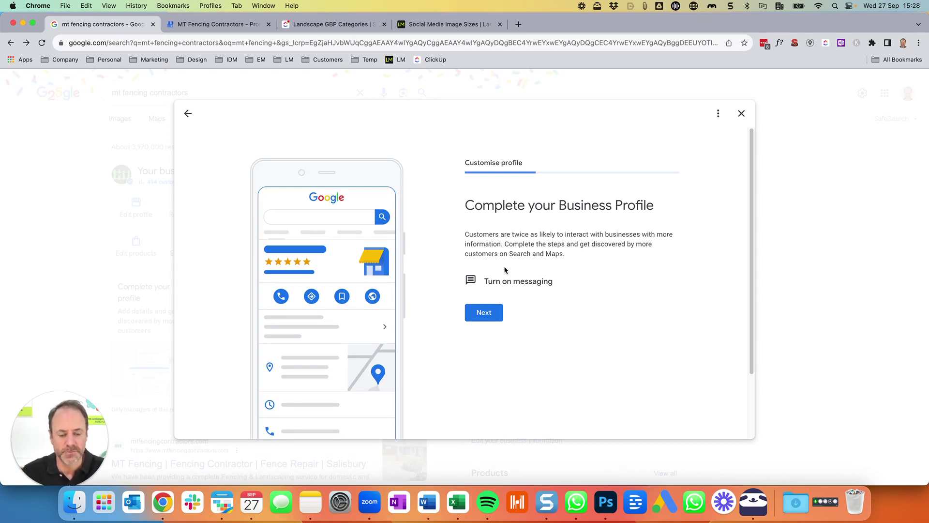
pyautogui.click(740, 114)
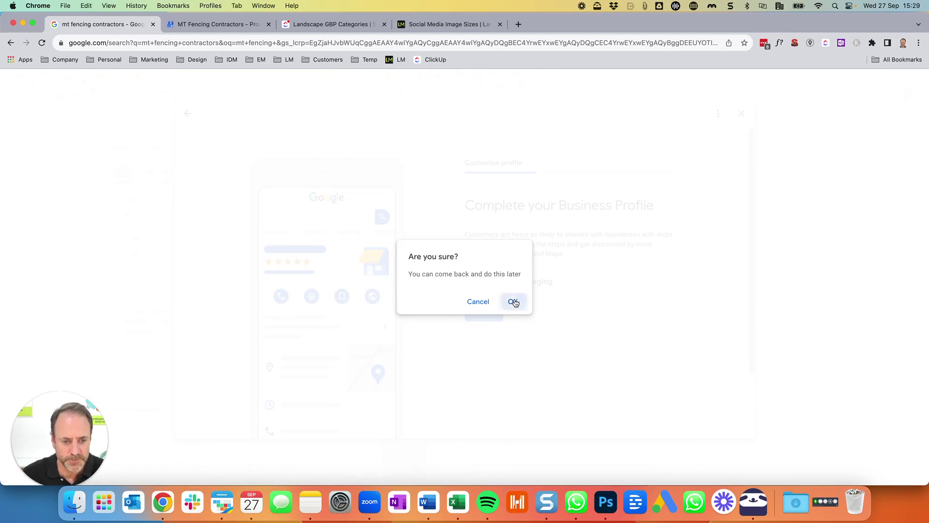
pyautogui.click(513, 301)
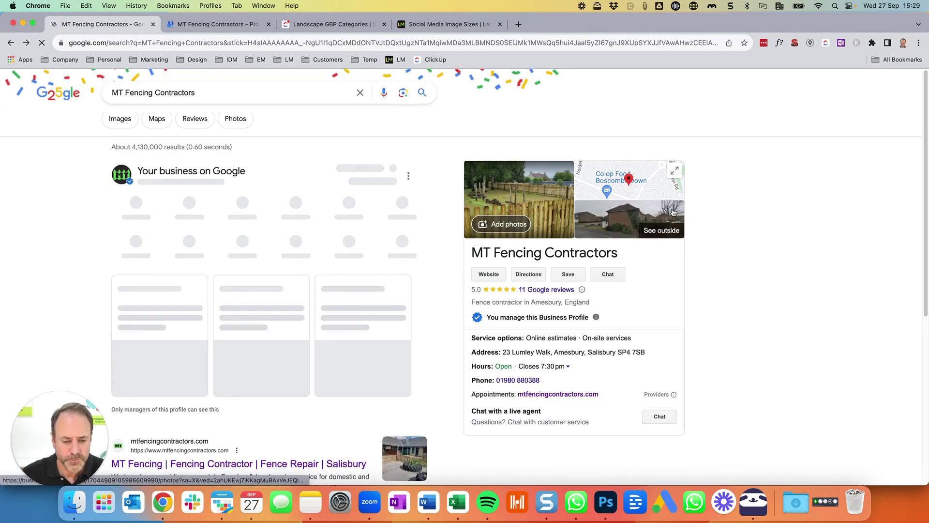